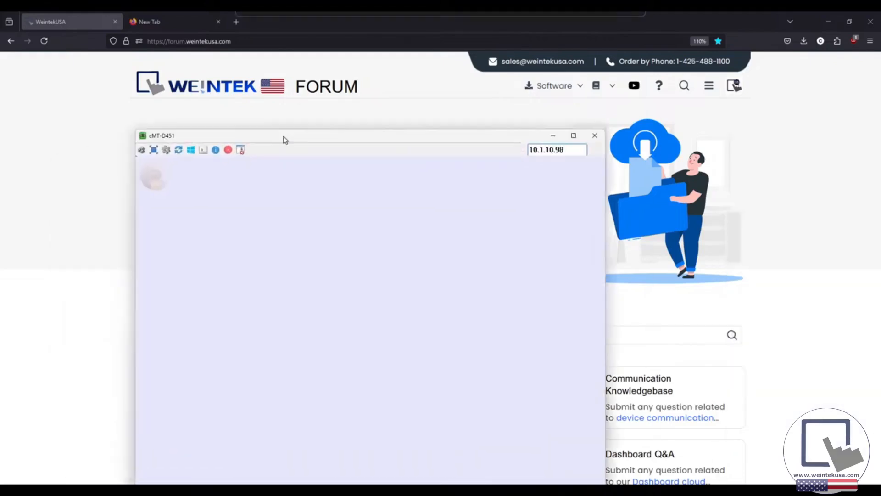
Step: Open the cMT-D451 viewer for 10.1.10.98 and drag its window into place
{"action": "left_click_drag", "start_coordinate": [285, 137], "coordinate": [327, 92]}
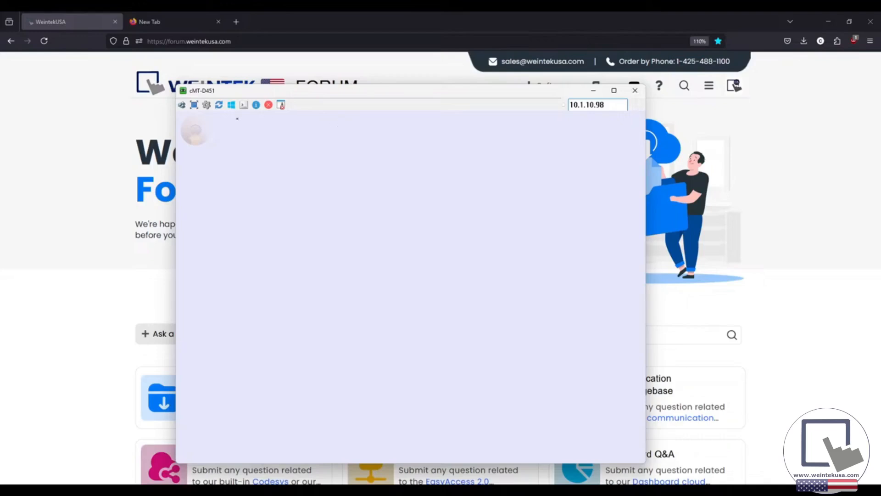
{"action": "left_click_drag", "start_coordinate": [315, 95], "coordinate": [319, 86]}
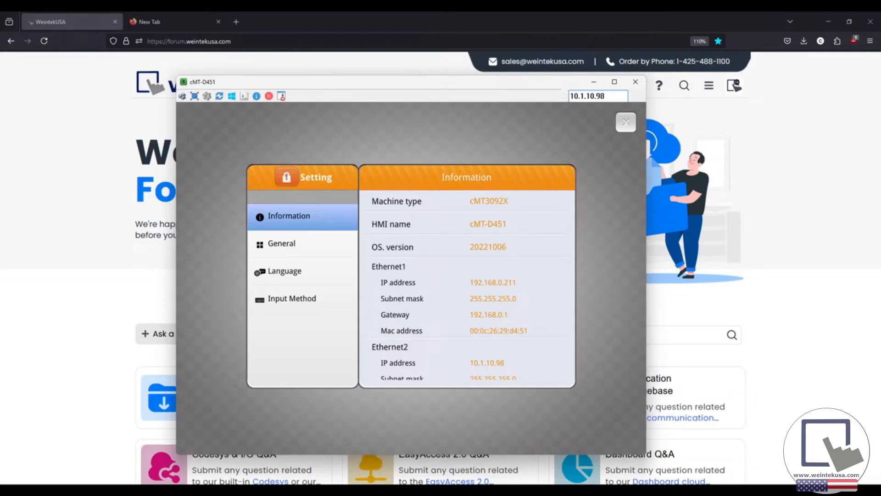
Step: Log in to System setting with the numeric password to unlock the Network and Time/Date pages
{"action": "left_click", "coordinate": [287, 177]}
{"action": "left_click", "coordinate": [390, 310]}
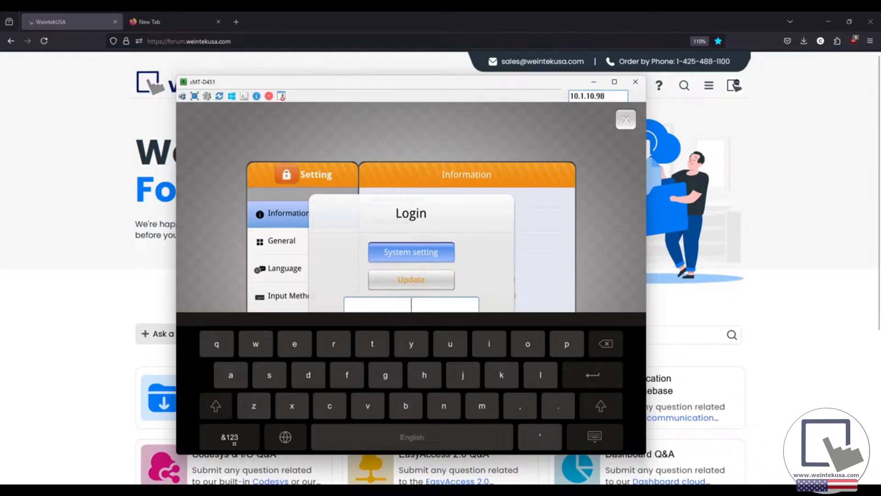
{"action": "left_click", "coordinate": [232, 438]}
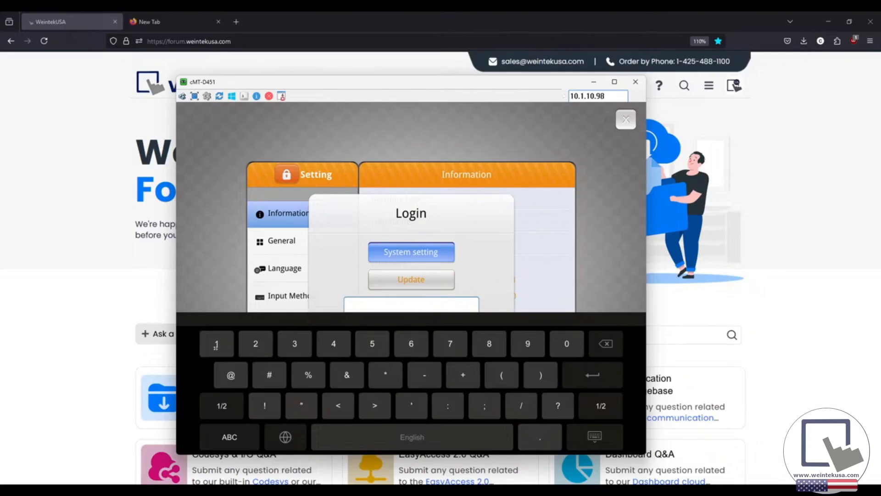
{"action": "left_click", "coordinate": [216, 345]}
{"action": "left_click", "coordinate": [216, 345]}
{"action": "left_click", "coordinate": [215, 345]}
{"action": "left_click", "coordinate": [216, 346]}
{"action": "left_click", "coordinate": [216, 345]}
{"action": "left_click", "coordinate": [216, 346]}
{"action": "left_click", "coordinate": [589, 380]}
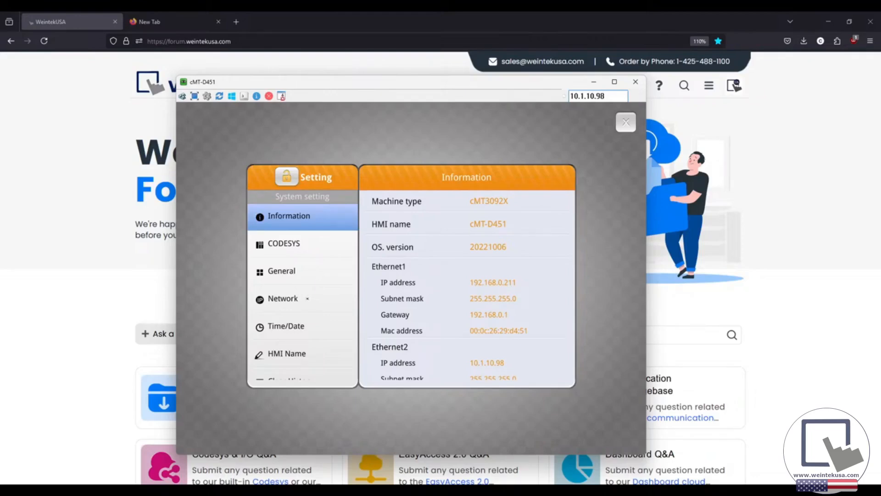
Step: Review Ethernet 1's static IP 192.168.0.211, subnet, gateway and DNS, then cancel without saving
{"action": "left_click", "coordinate": [307, 299]}
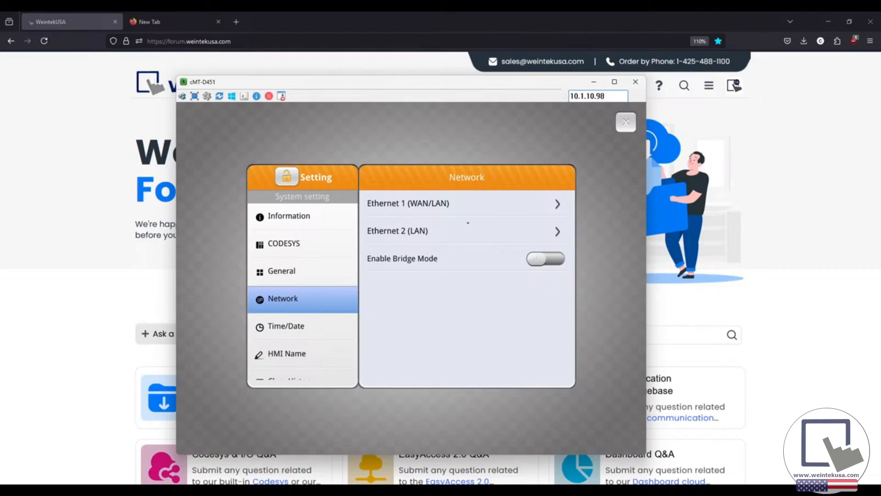
{"action": "left_click", "coordinate": [470, 203]}
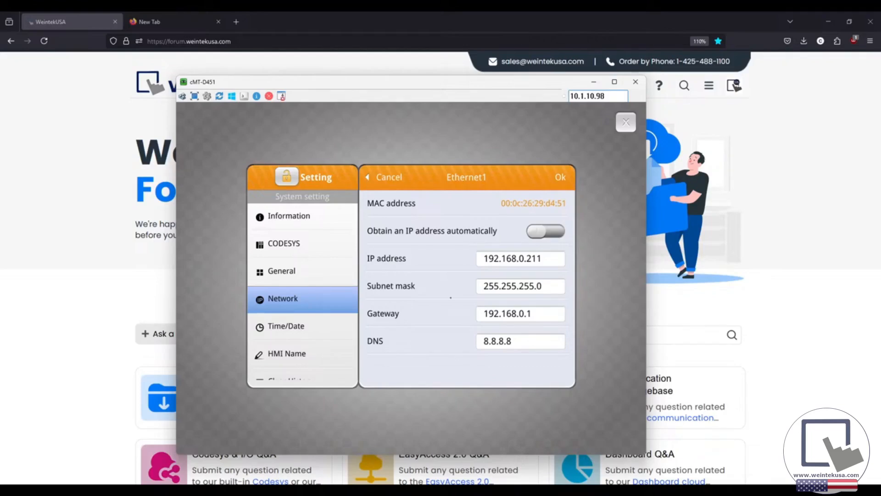
{"action": "left_click", "coordinate": [546, 231]}
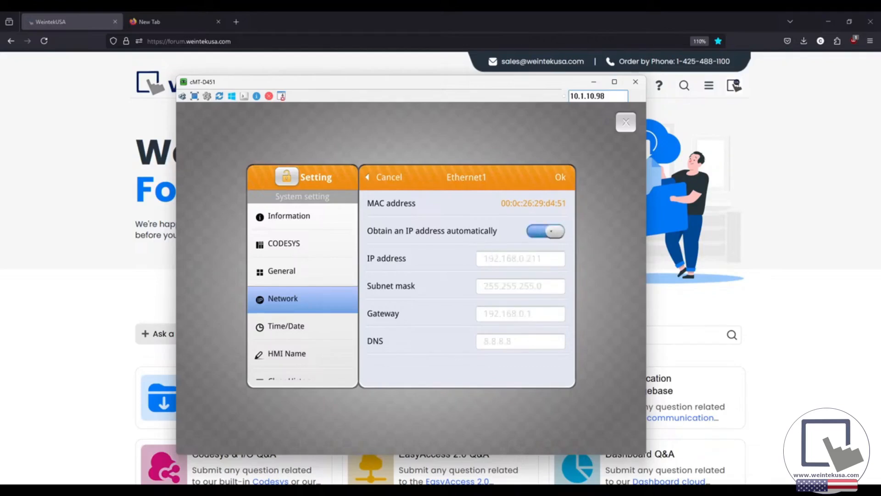
{"action": "left_click", "coordinate": [546, 230]}
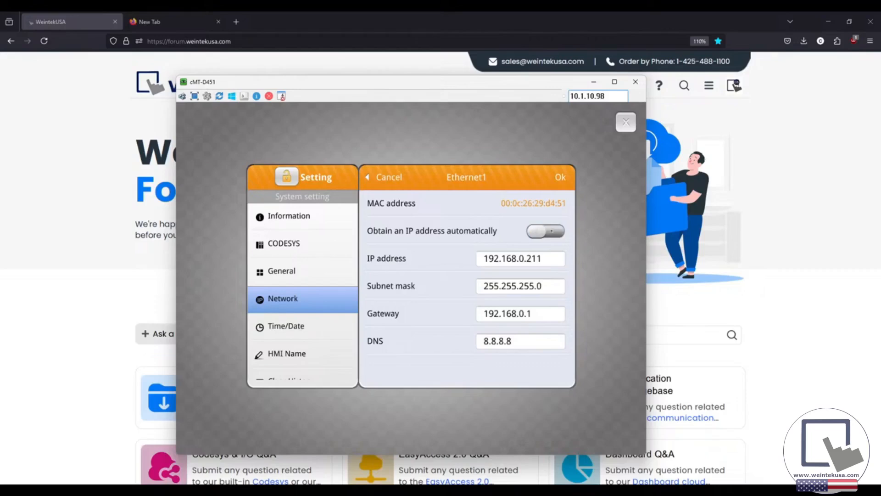
{"action": "left_click", "coordinate": [553, 260]}
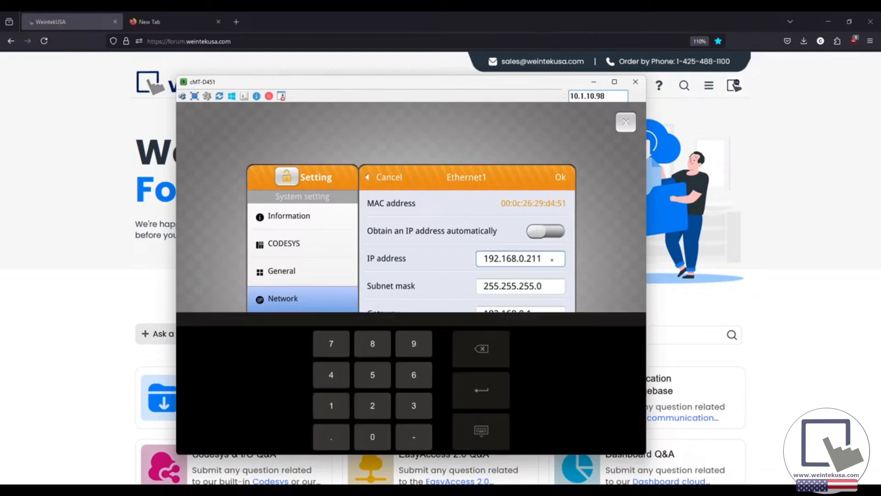
{"action": "key", "text": "Return"}
{"action": "key", "text": "Return"}
{"action": "key", "text": "Return"}
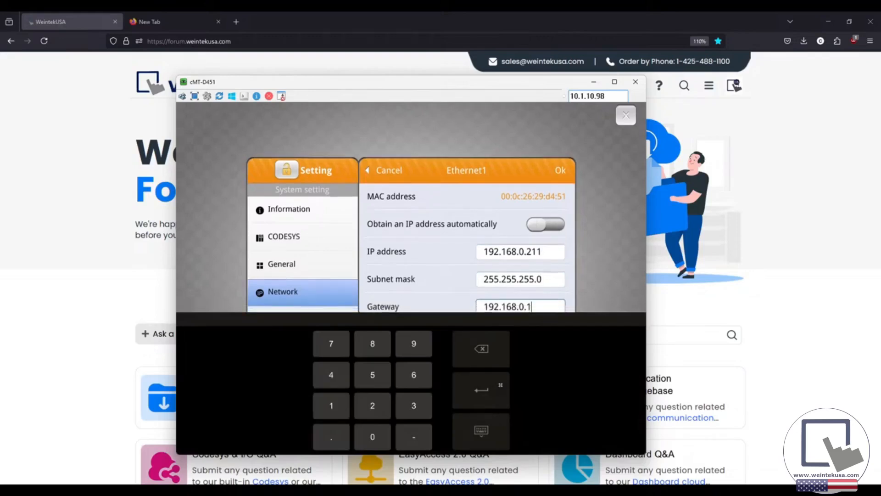
{"action": "left_click", "coordinate": [500, 385]}
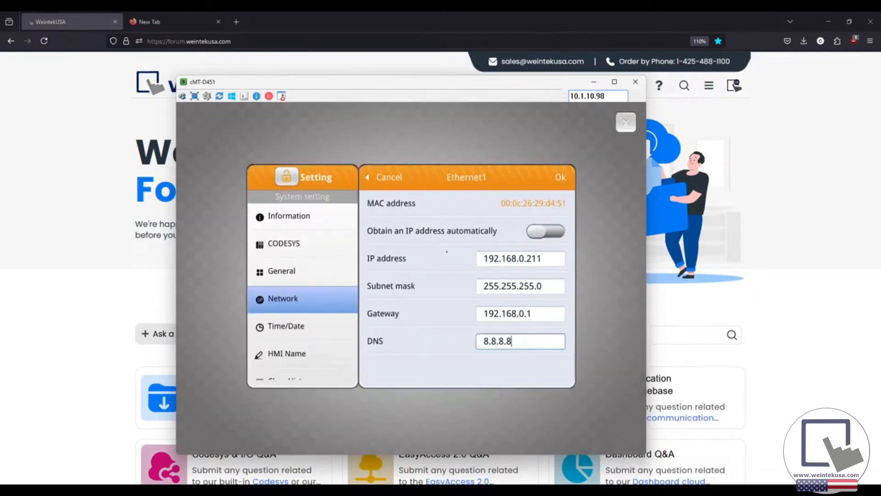
{"action": "left_click", "coordinate": [395, 179]}
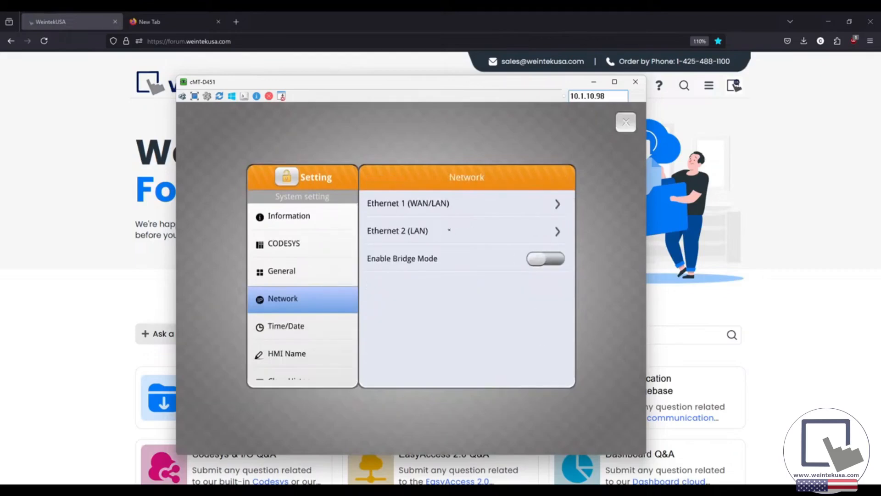
{"action": "left_click", "coordinate": [449, 229]}
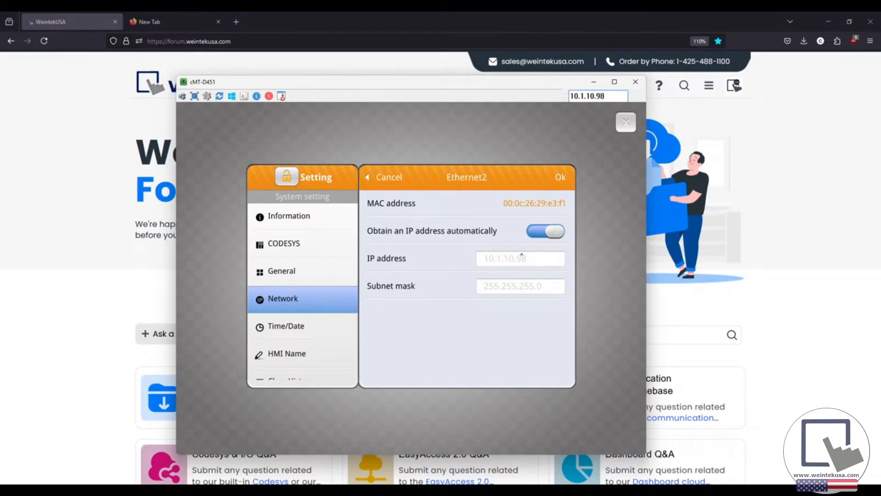
{"action": "left_click", "coordinate": [391, 177]}
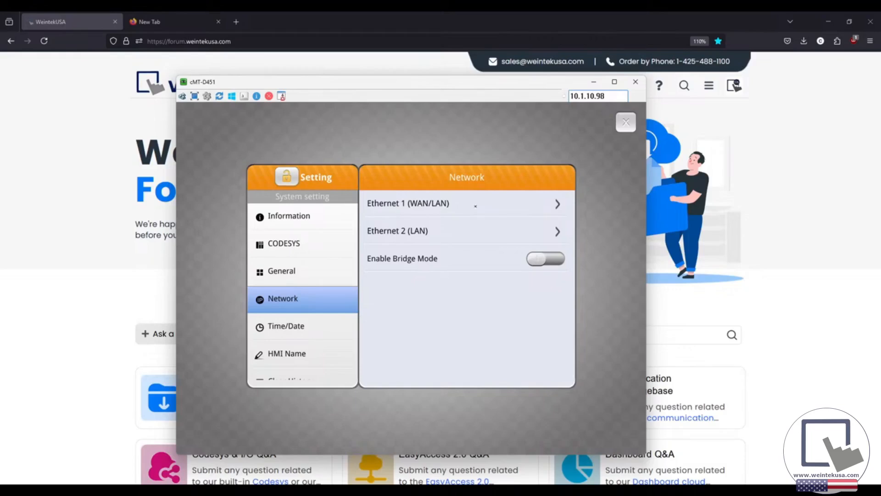
{"action": "left_click", "coordinate": [473, 203]}
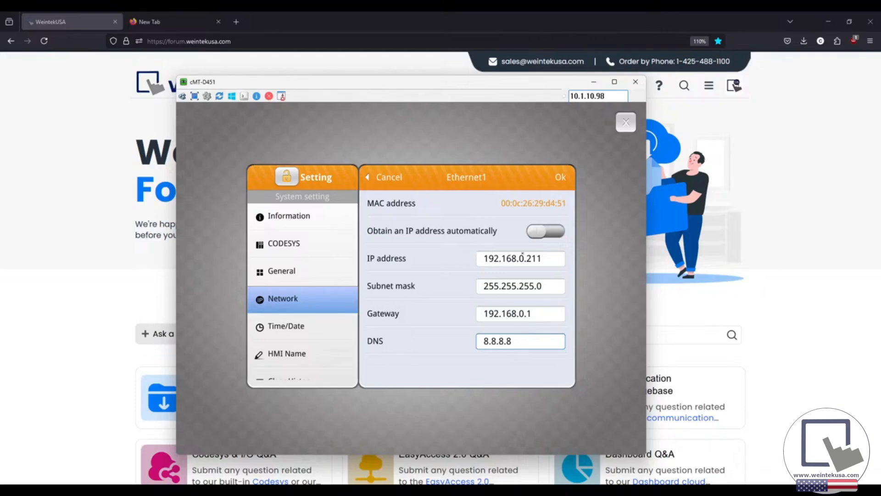
{"action": "left_click", "coordinate": [387, 179]}
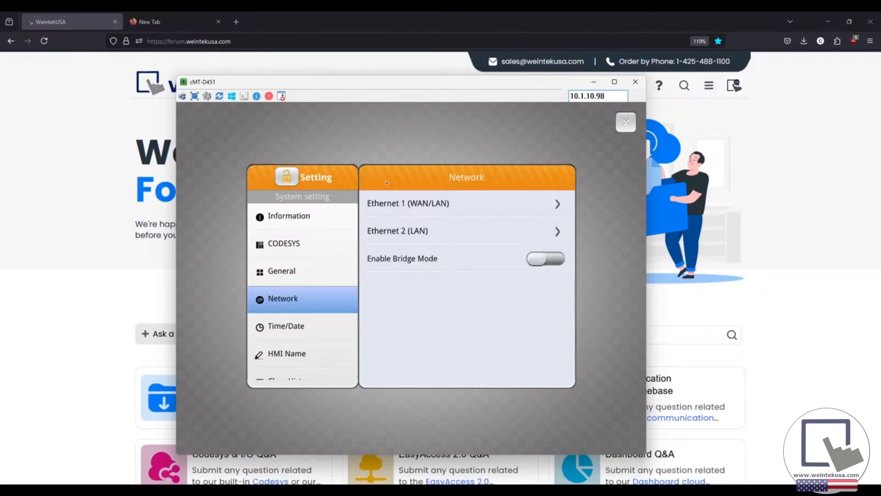
Step: Inspect Ethernet 2 (automatic 10.1.10.98) and Ethernet 1 (static 192.168.0.211), cancelling each page
{"action": "left_click", "coordinate": [445, 230]}
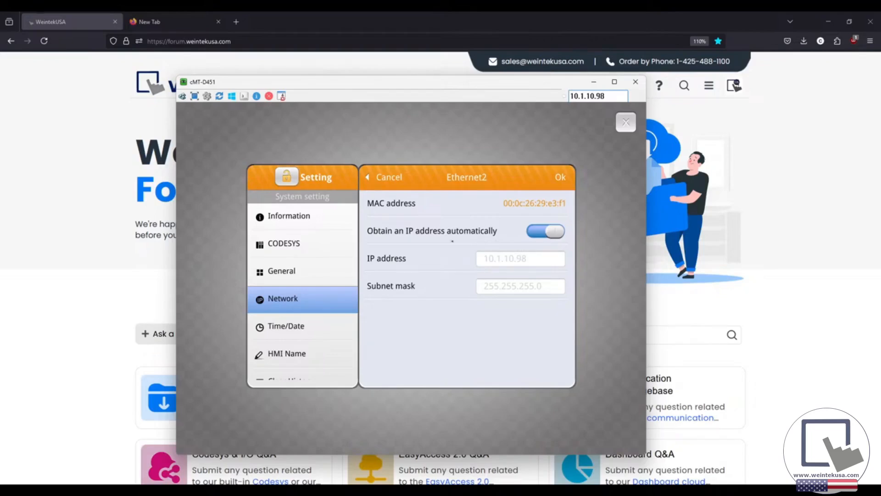
{"action": "left_click", "coordinate": [390, 178]}
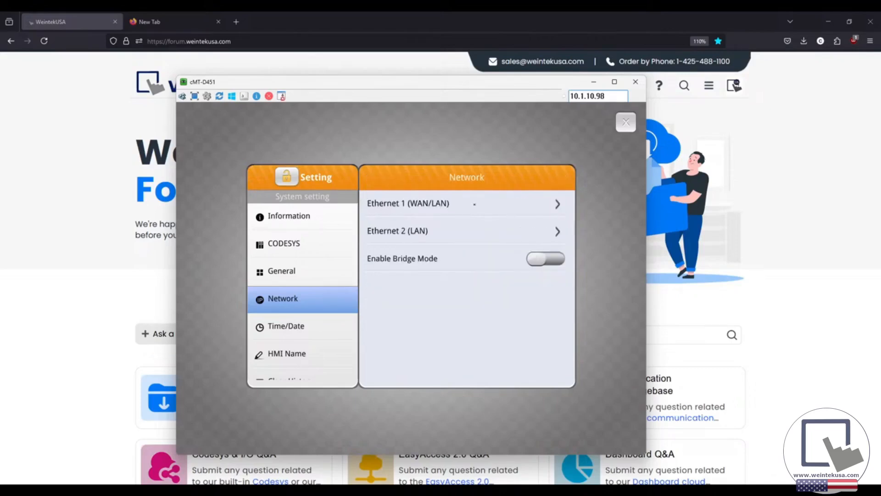
{"action": "left_click", "coordinate": [494, 211]}
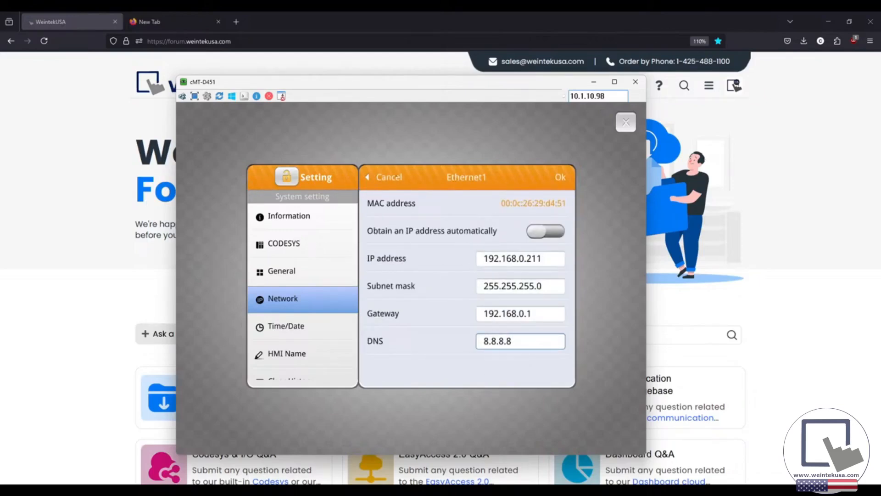
{"action": "left_click", "coordinate": [400, 178]}
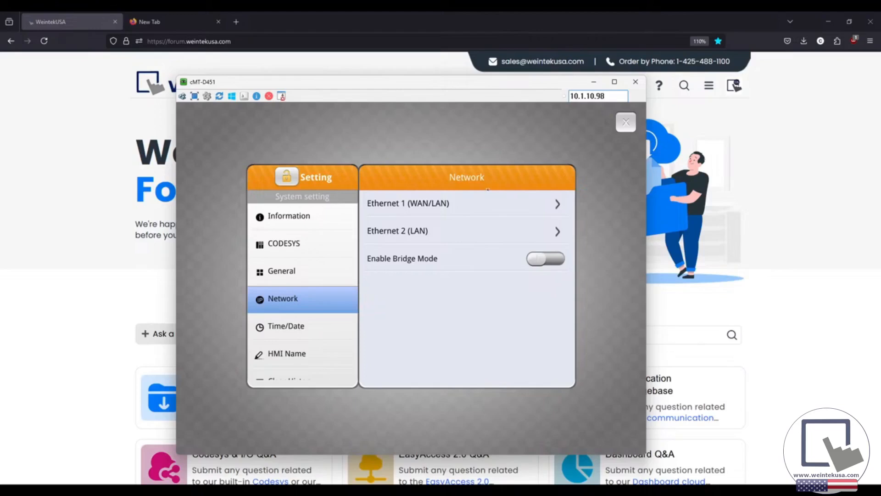
Step: Close the cMT-D451 settings and viewer, then open and position the cMT-AD6C viewer at 10.1.10.102
{"action": "left_click", "coordinate": [621, 123]}
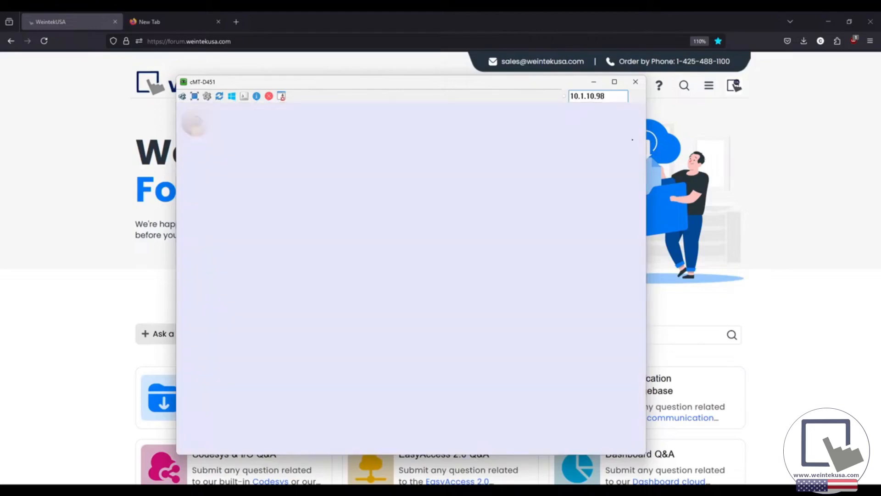
{"action": "left_click", "coordinate": [636, 83]}
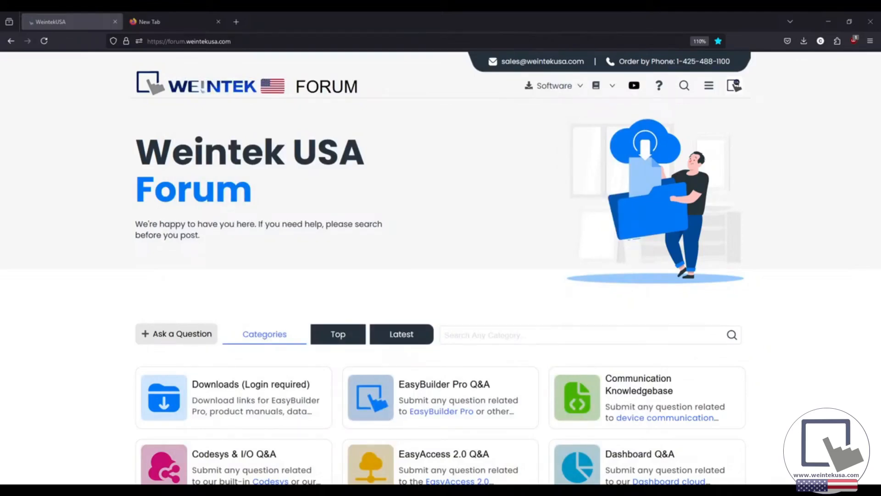
{"action": "left_click_drag", "start_coordinate": [525, 147], "coordinate": [415, 136]}
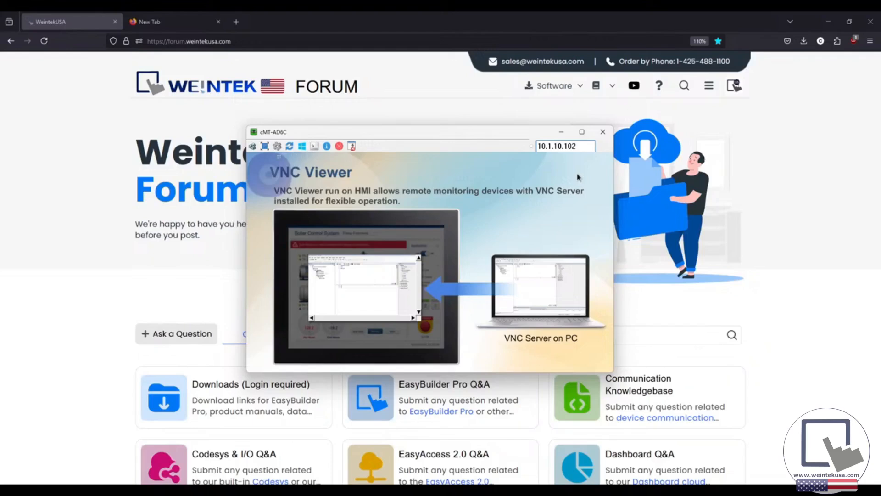
Step: Open the cMT-AD6C Setting menu's Network page and choose Configure for Ethernet LAN2
{"action": "left_click", "coordinate": [259, 168]}
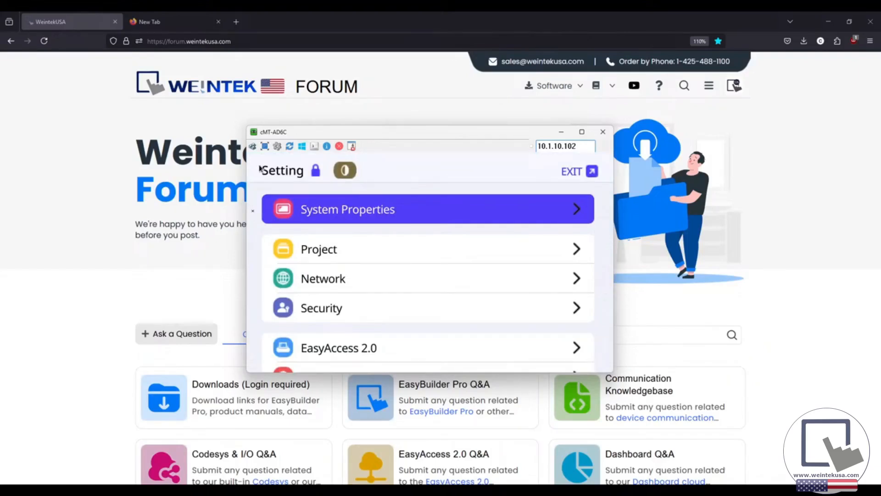
{"action": "left_click_drag", "start_coordinate": [255, 283], "coordinate": [258, 307]}
{"action": "left_click", "coordinate": [387, 285]}
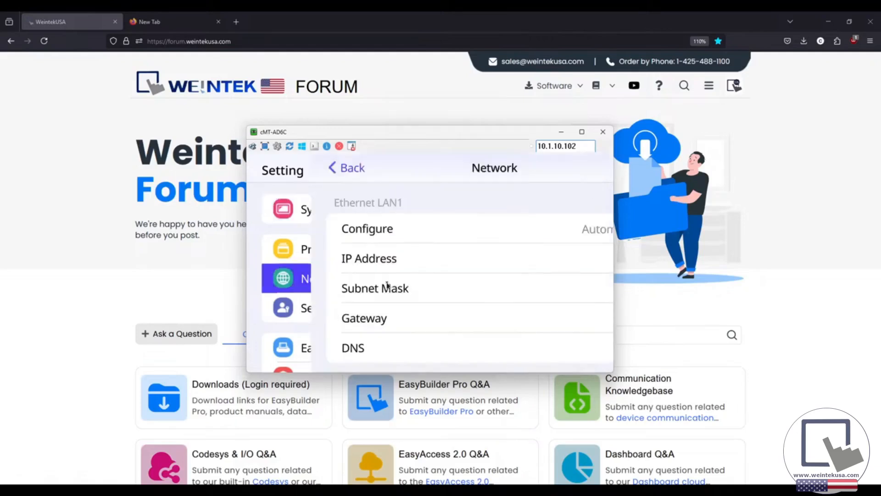
{"action": "left_click_drag", "start_coordinate": [260, 263], "coordinate": [270, 164]}
{"action": "left_click_drag", "start_coordinate": [261, 278], "coordinate": [264, 250]}
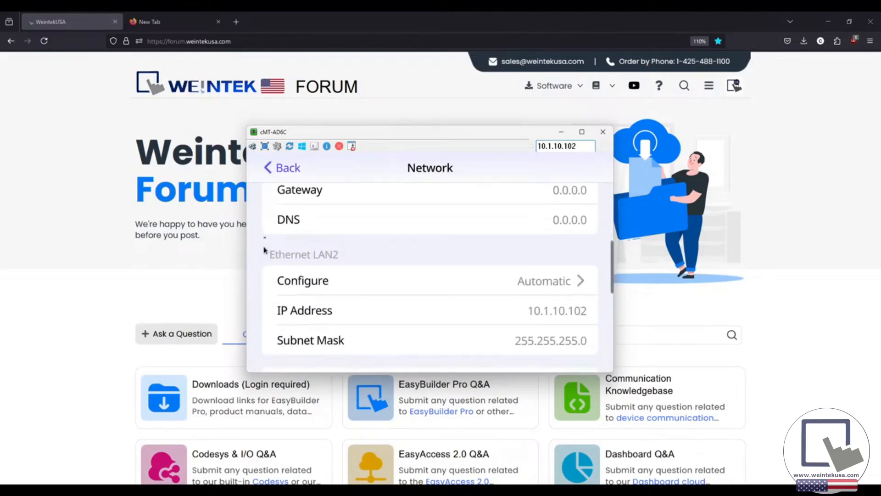
{"action": "left_click", "coordinate": [357, 270]}
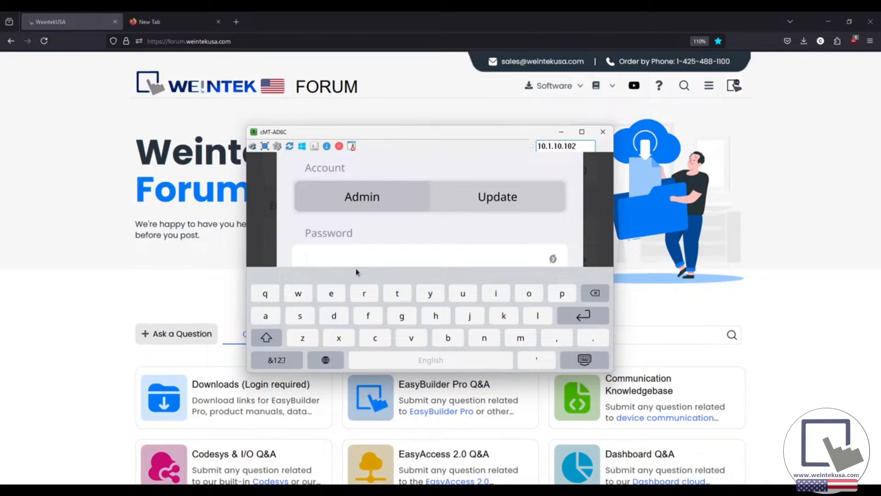
Step: Log in as Admin with the numeric admin password
{"action": "left_click", "coordinate": [284, 363]}
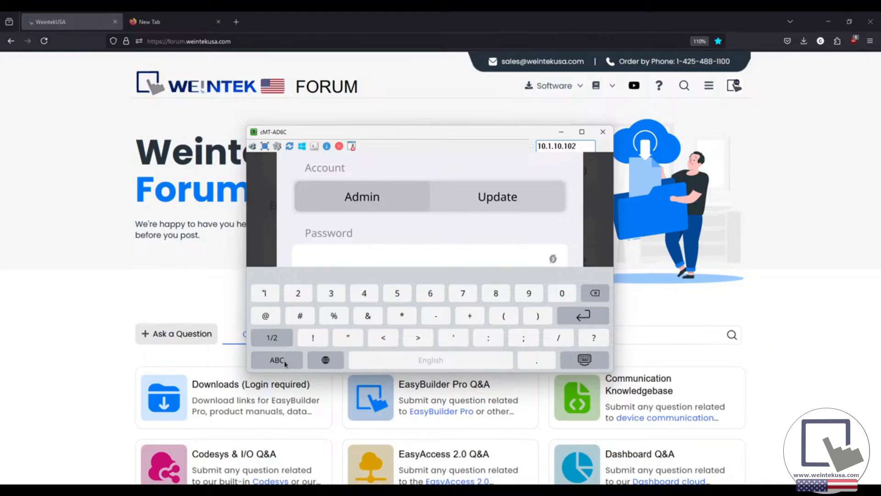
{"action": "left_click", "coordinate": [264, 294]}
{"action": "left_click", "coordinate": [265, 293]}
{"action": "left_click", "coordinate": [264, 294]}
{"action": "left_click", "coordinate": [265, 294]}
{"action": "left_click", "coordinate": [265, 294]}
{"action": "left_click", "coordinate": [265, 294]}
{"action": "left_click", "coordinate": [584, 315]}
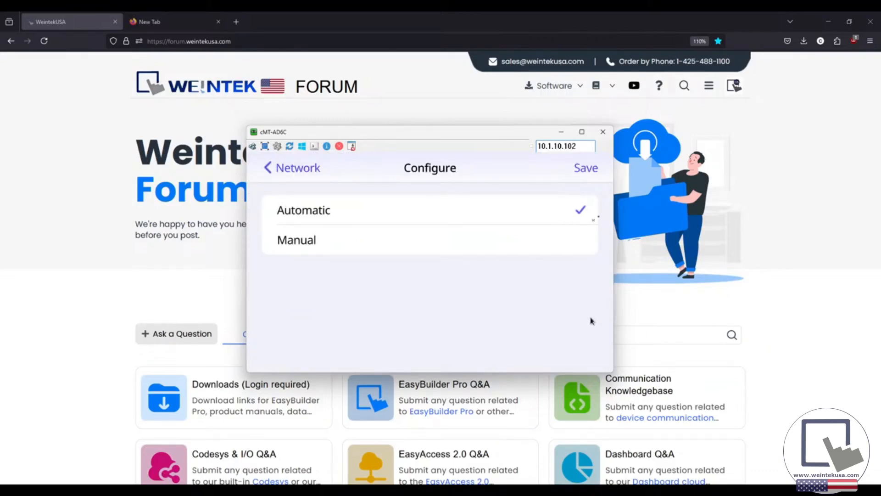
Step: Set the LAN2 configuration to Manual, then exit settings and close the cMT-AD6C viewer
{"action": "left_click", "coordinate": [553, 243]}
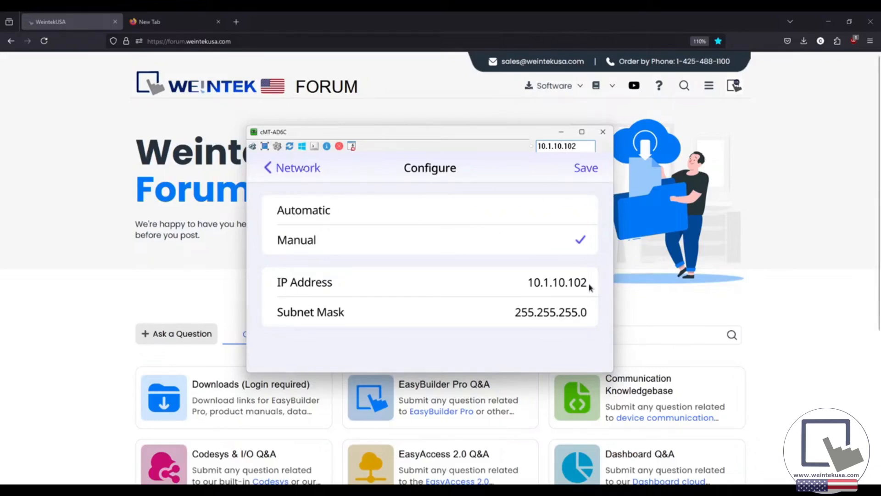
{"action": "left_click", "coordinate": [302, 169]}
{"action": "left_click", "coordinate": [289, 173]}
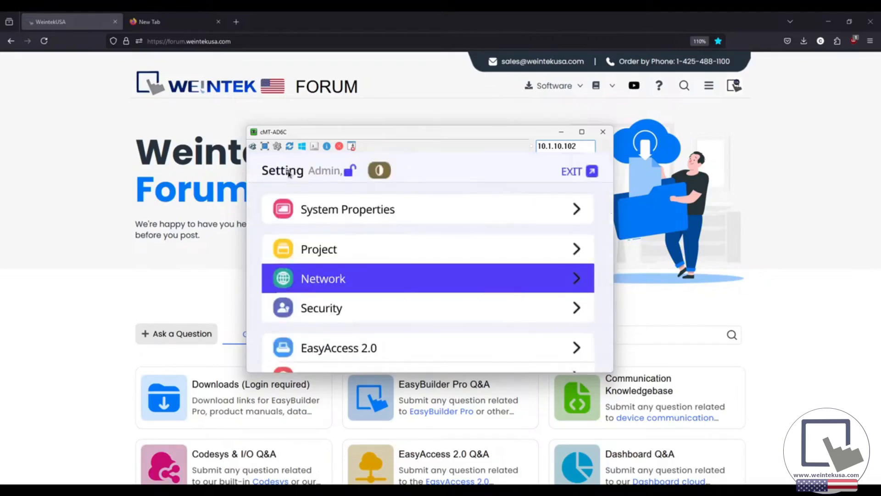
{"action": "left_click", "coordinate": [578, 172]}
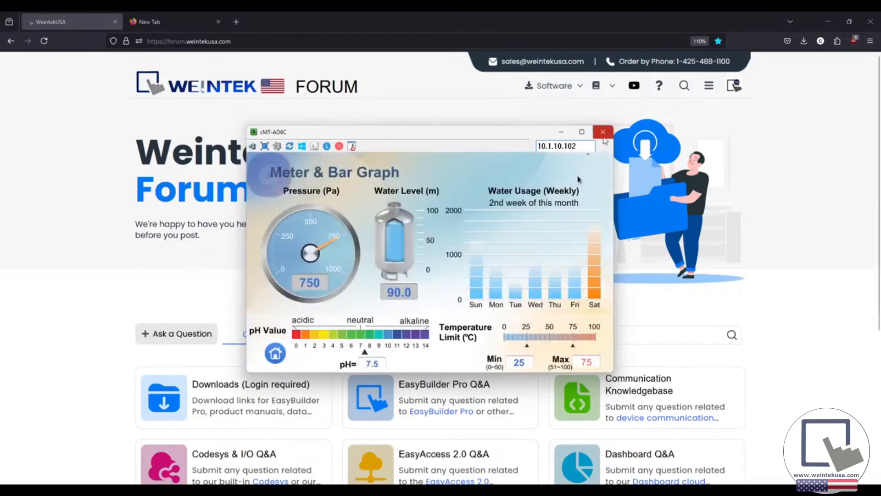
{"action": "left_click", "coordinate": [603, 132]}
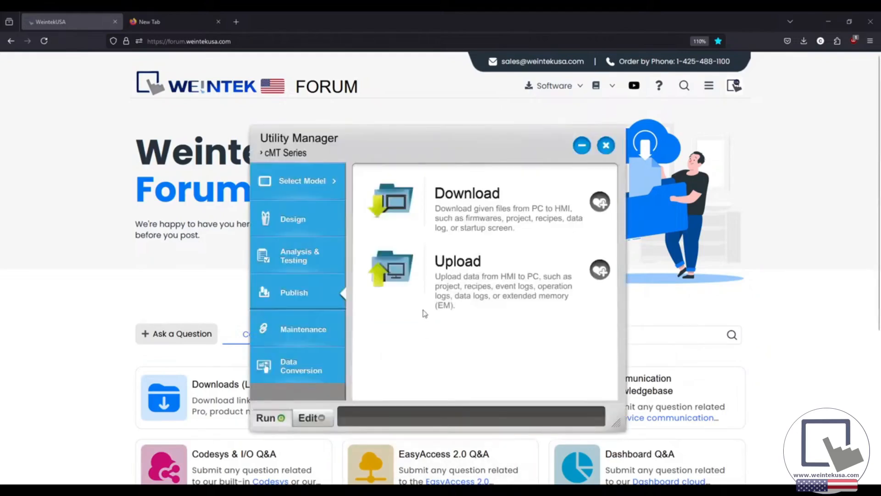
Step: Move the Utility Manager window up and left to show the cMT Series Publish section
{"action": "left_click_drag", "start_coordinate": [428, 142], "coordinate": [416, 120]}
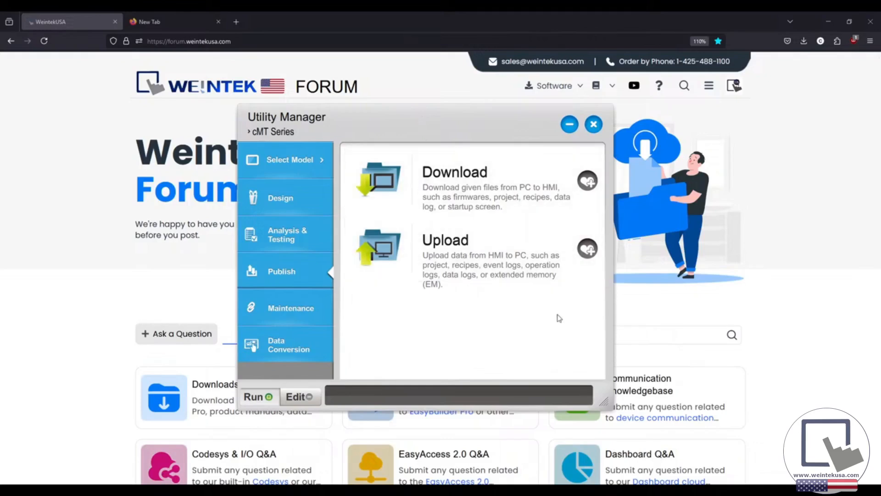
Step: Select the cMT Series model and open the Download (PC->HMI) dialog listing HMI 10.1.10.116
{"action": "left_click", "coordinate": [297, 168]}
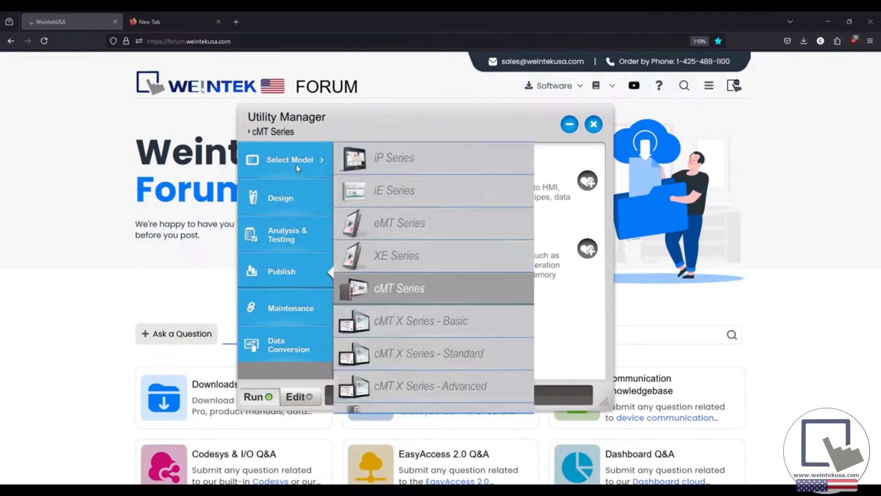
{"action": "left_click", "coordinate": [441, 287]}
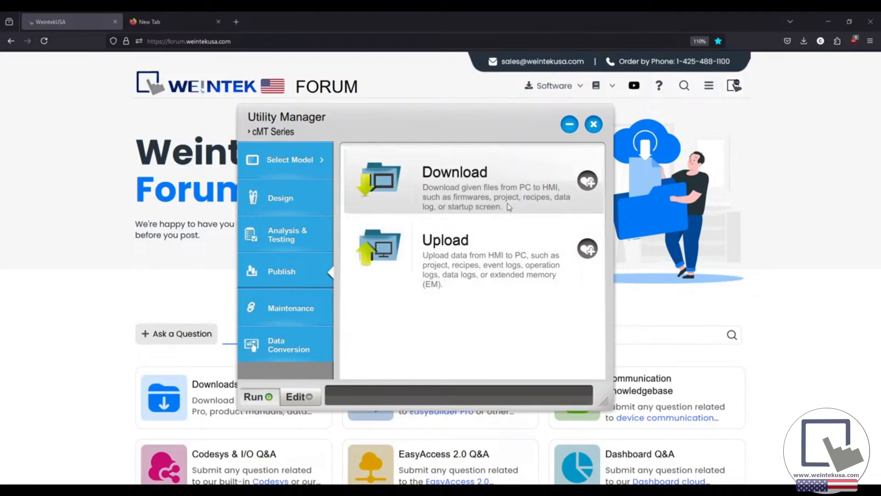
{"action": "left_click", "coordinate": [511, 193]}
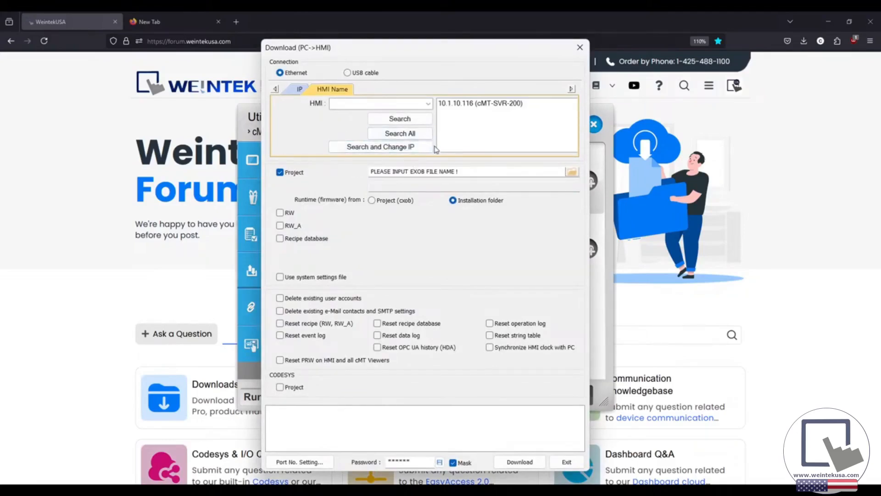
Step: Move the Download dialog aside, run Search and Change IP, and select the cMT-SVR at 10.1.10.116
{"action": "left_click_drag", "start_coordinate": [428, 57], "coordinate": [491, 64]}
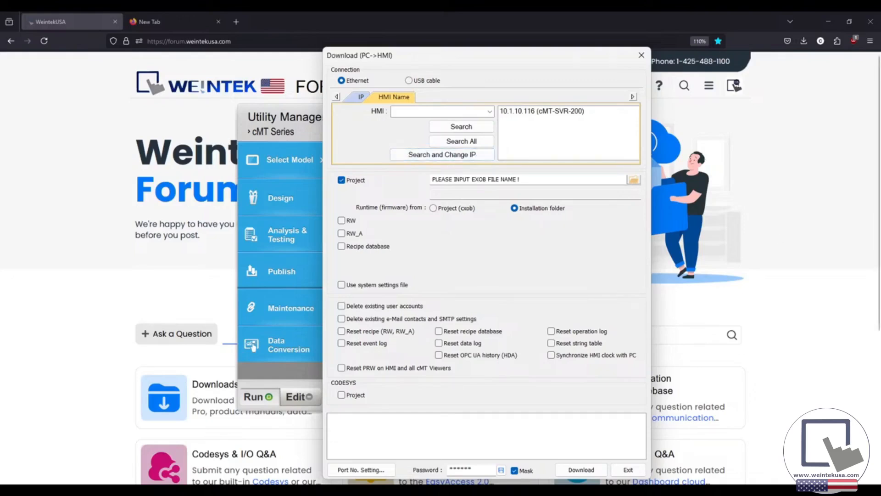
{"action": "left_click", "coordinate": [407, 157]}
{"action": "left_click", "coordinate": [367, 214]}
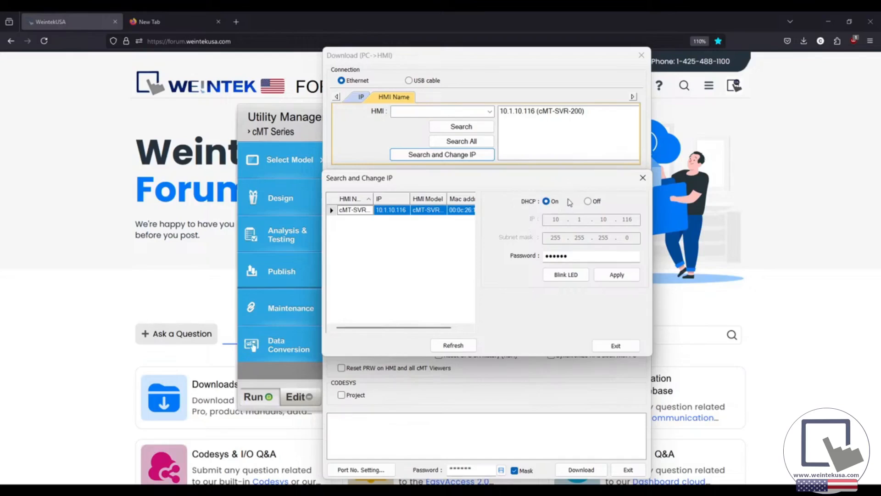
Step: Toggle the cMT-SVR's DHCP off and back on, then switch to Firefox's new tab
{"action": "left_click", "coordinate": [589, 201]}
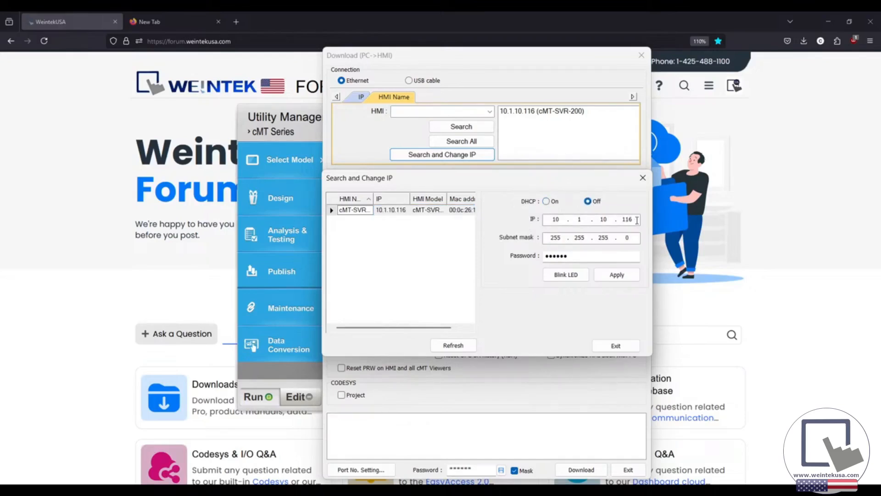
{"action": "left_click", "coordinate": [546, 201]}
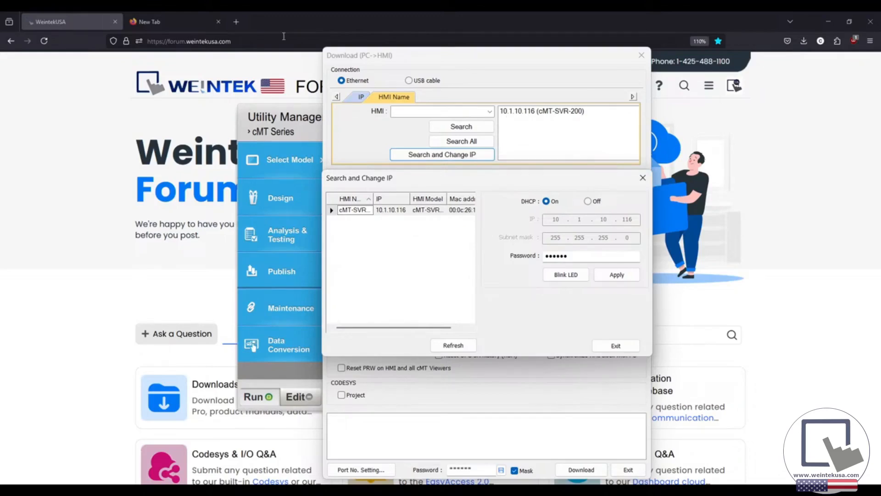
{"action": "left_click", "coordinate": [156, 20]}
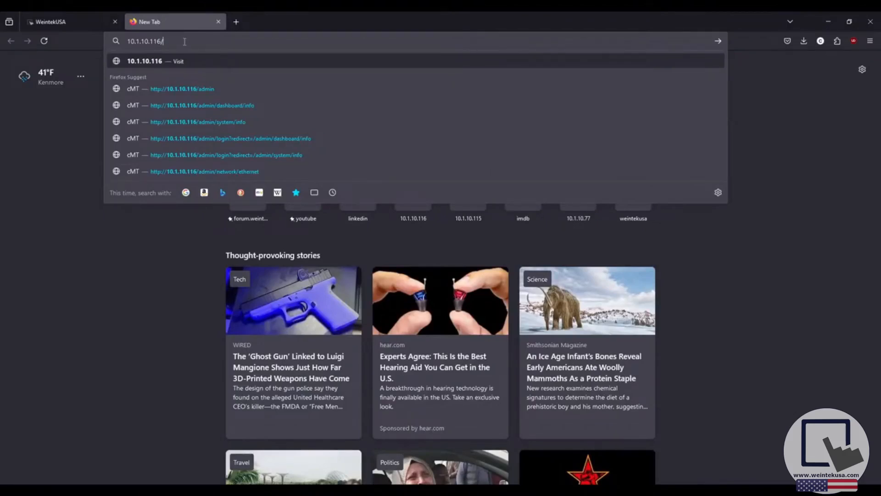
Step: Load 10.1.10.116 in Firefox to reach the cMT-SVR-200 EasyWeb sign-in page
{"action": "key", "text": "Return"}
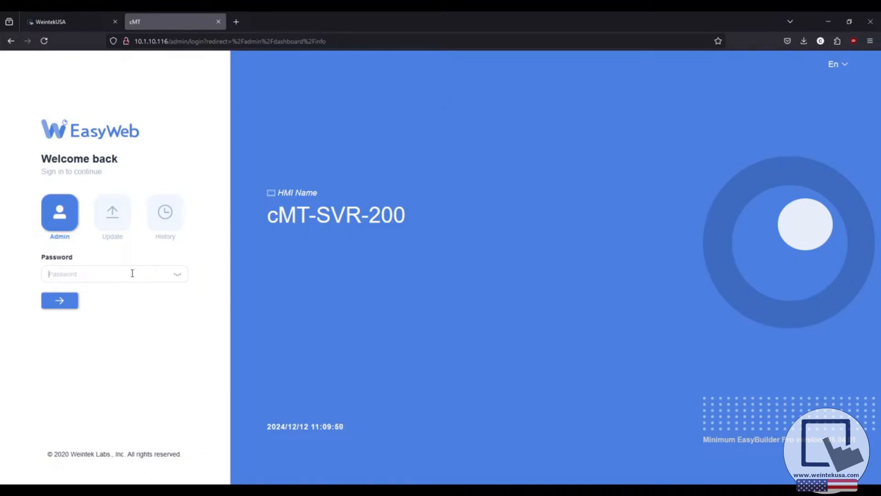
Step: Sign in to EasyWeb with the admin password, decline saving it, and open Network > Ethernet
{"action": "type", "text": "1"}
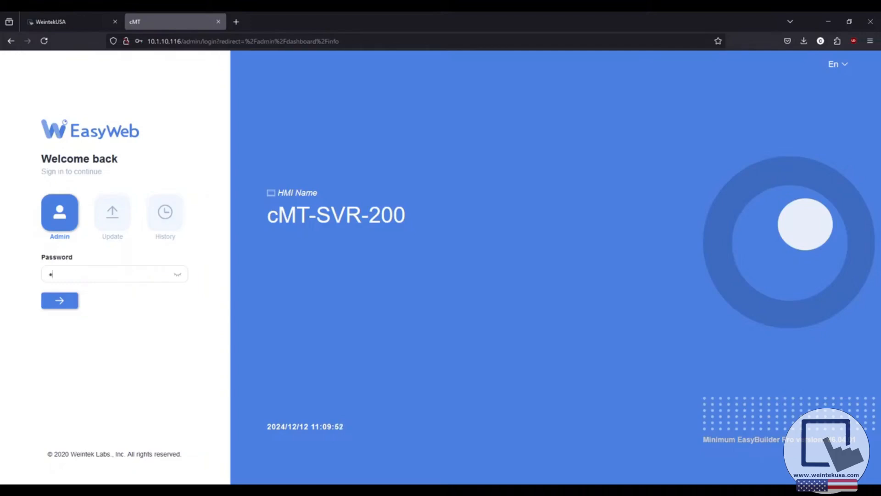
{"action": "key", "text": "Return"}
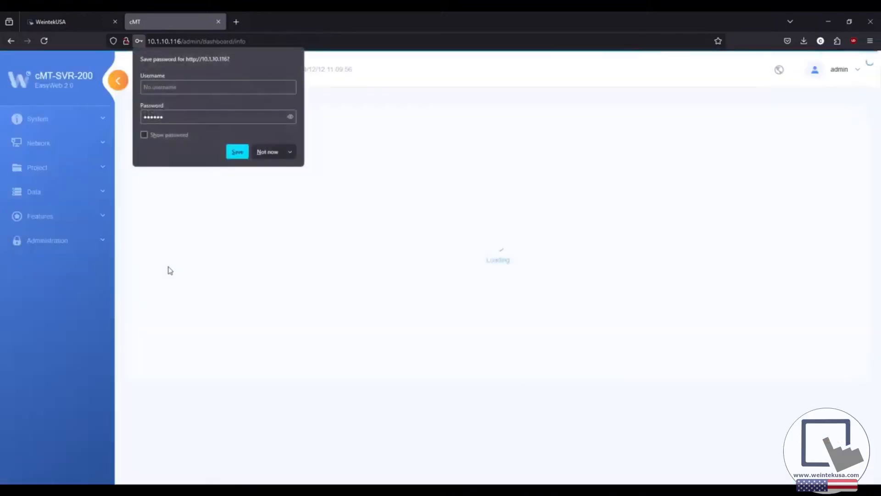
{"action": "left_click", "coordinate": [267, 155]}
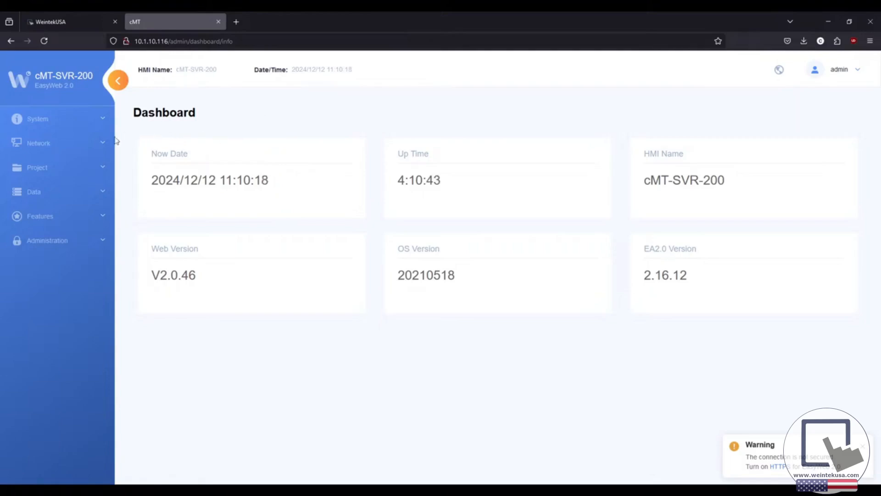
{"action": "left_click", "coordinate": [109, 142]}
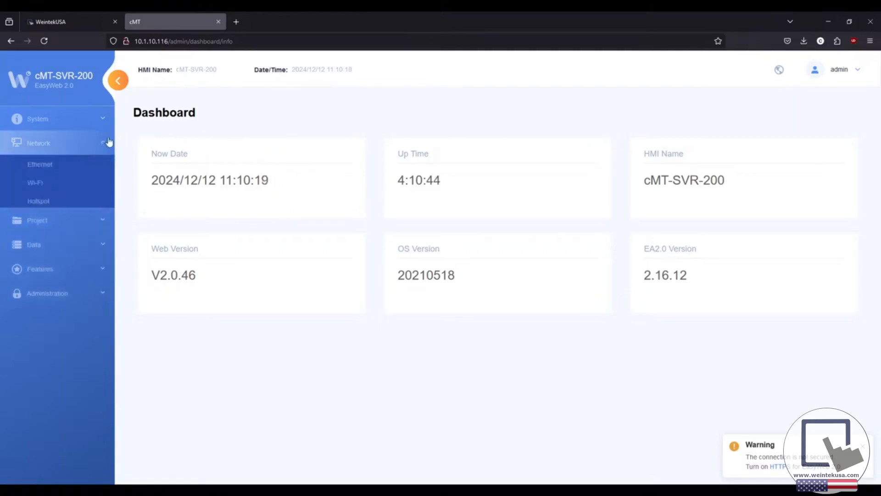
{"action": "left_click", "coordinate": [83, 164]}
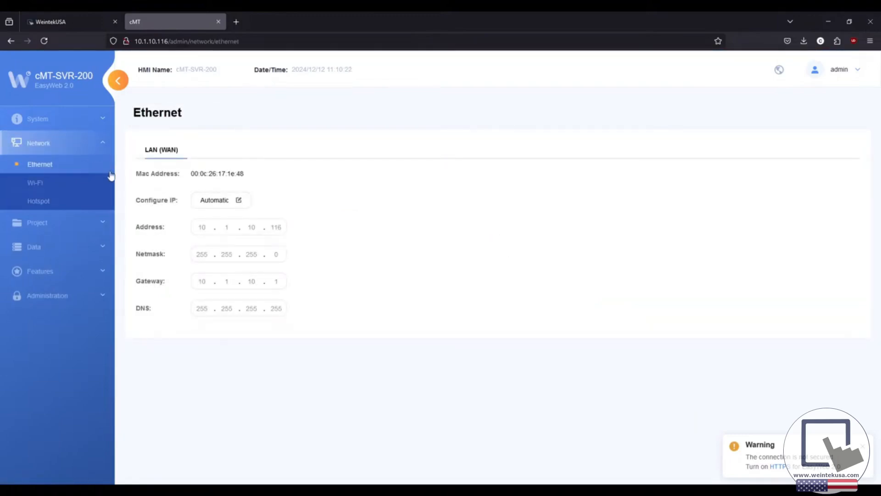
Step: Preview the Static option for Configure IP, cancel to keep Automatic, and move the cMT-D451 viewer left
{"action": "left_click", "coordinate": [220, 204]}
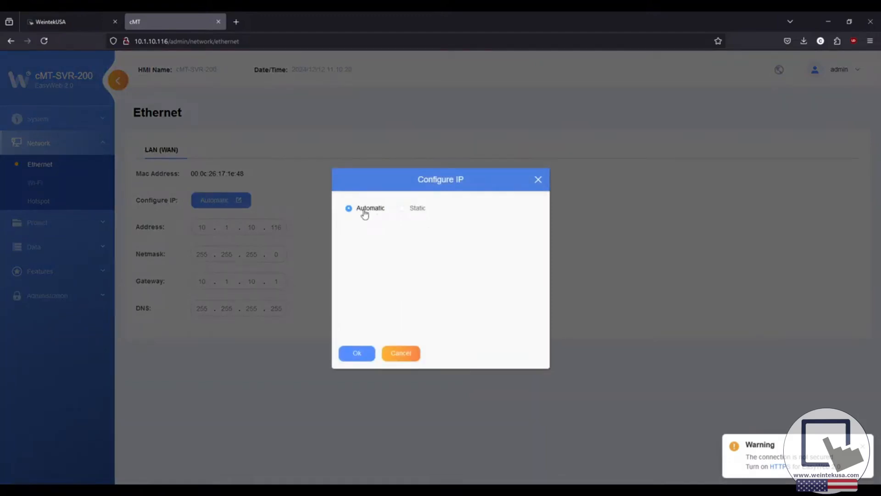
{"action": "left_click", "coordinate": [413, 211]}
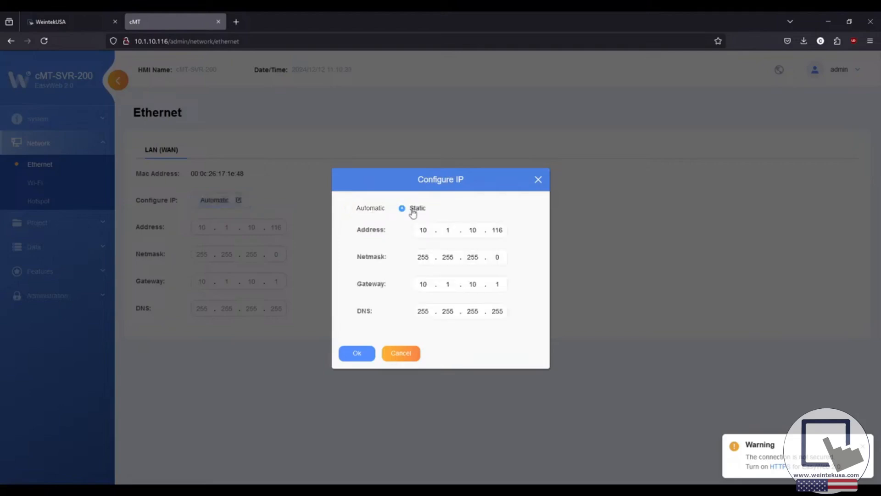
{"action": "left_click", "coordinate": [401, 355]}
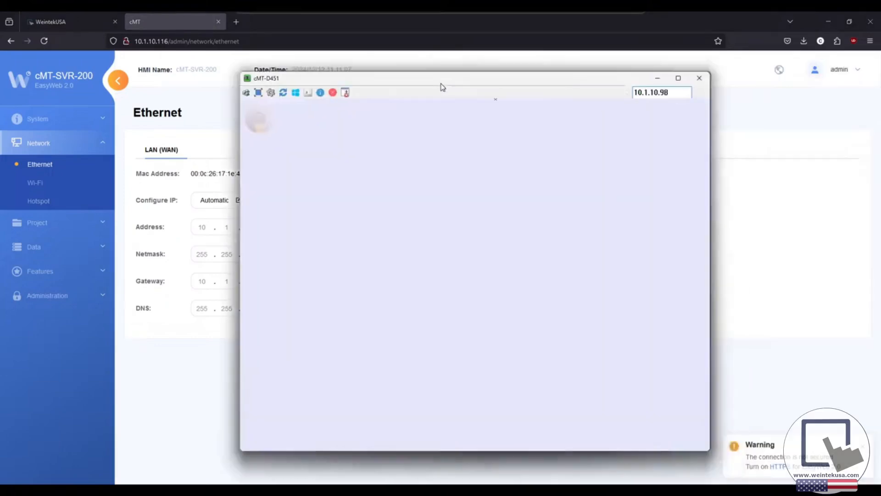
{"action": "left_click_drag", "start_coordinate": [441, 87], "coordinate": [407, 84]}
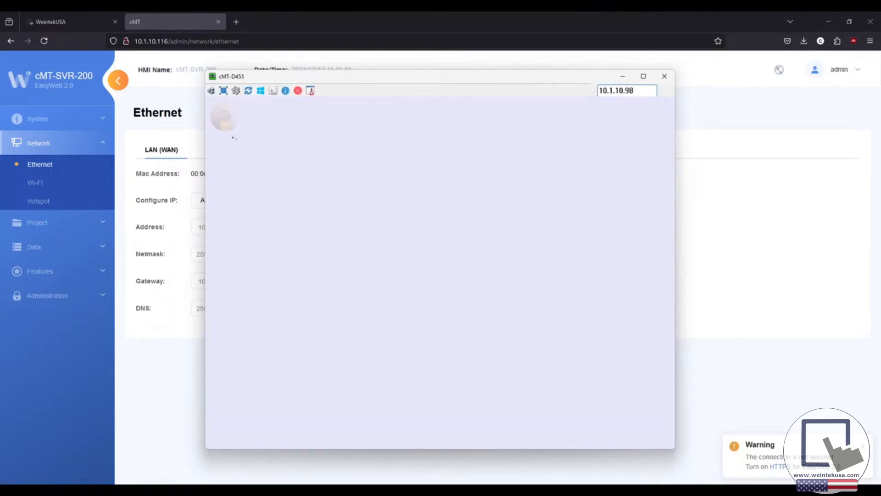
Step: Log in to the cMT-D451 system settings with the numeric password and open Time/Date
{"action": "left_click", "coordinate": [226, 117]}
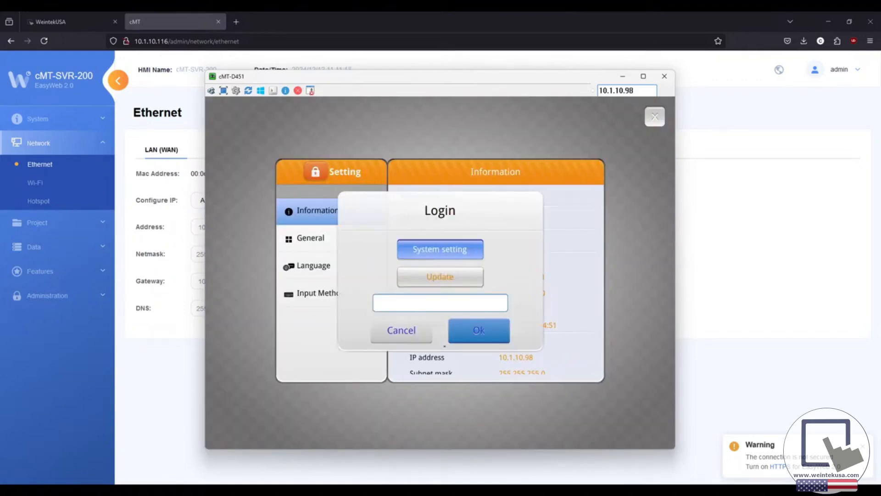
{"action": "left_click", "coordinate": [411, 301]}
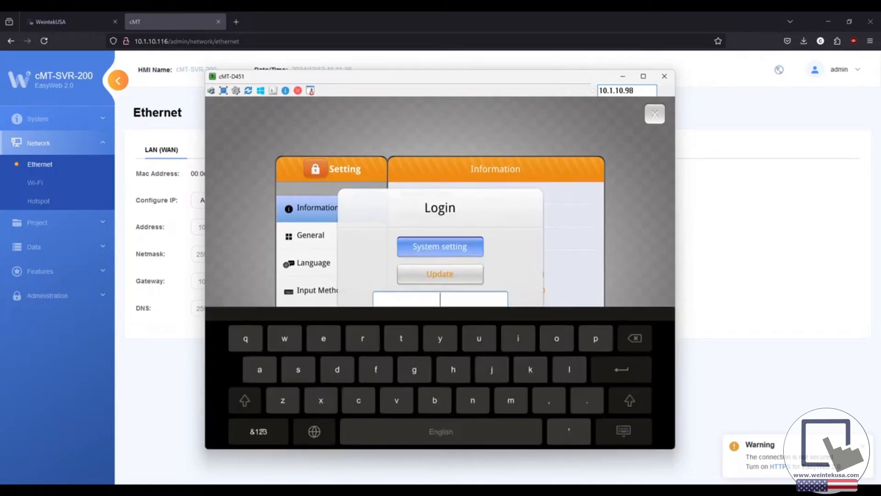
{"action": "left_click", "coordinate": [261, 431]}
{"action": "left_click", "coordinate": [246, 338]}
{"action": "left_click", "coordinate": [246, 338]}
{"action": "left_click", "coordinate": [246, 338]}
{"action": "left_click", "coordinate": [245, 338]}
{"action": "left_click", "coordinate": [246, 338]}
{"action": "left_click", "coordinate": [246, 338]}
{"action": "left_click", "coordinate": [621, 369]}
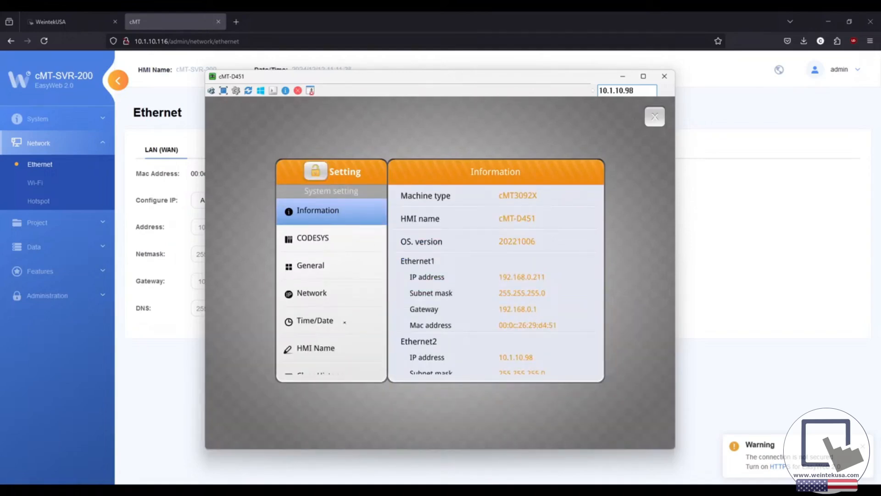
{"action": "left_click", "coordinate": [345, 322]}
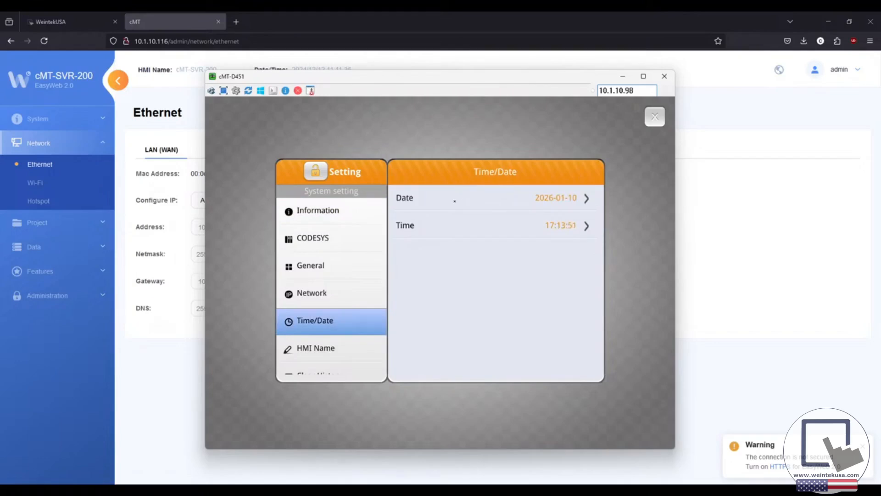
Step: Try date 9 January 2026 and hour 18, cancel both, then exit settings and close the viewer
{"action": "left_click", "coordinate": [455, 200]}
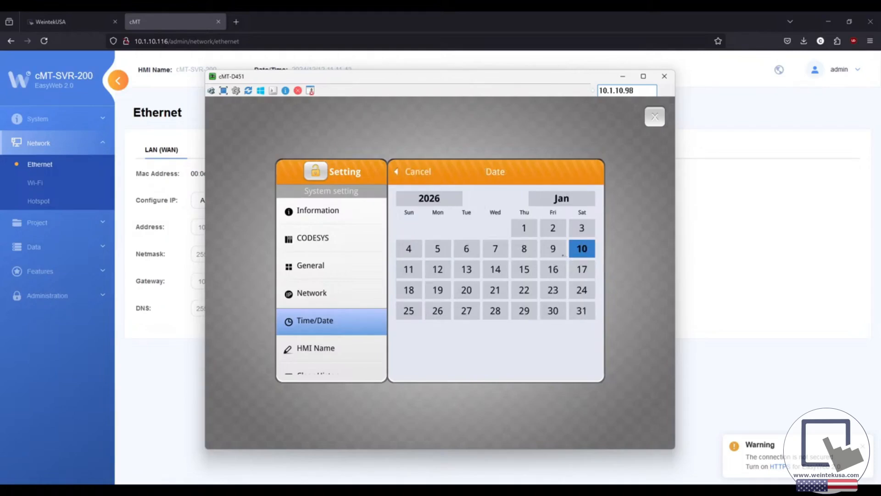
{"action": "left_click", "coordinate": [553, 249]}
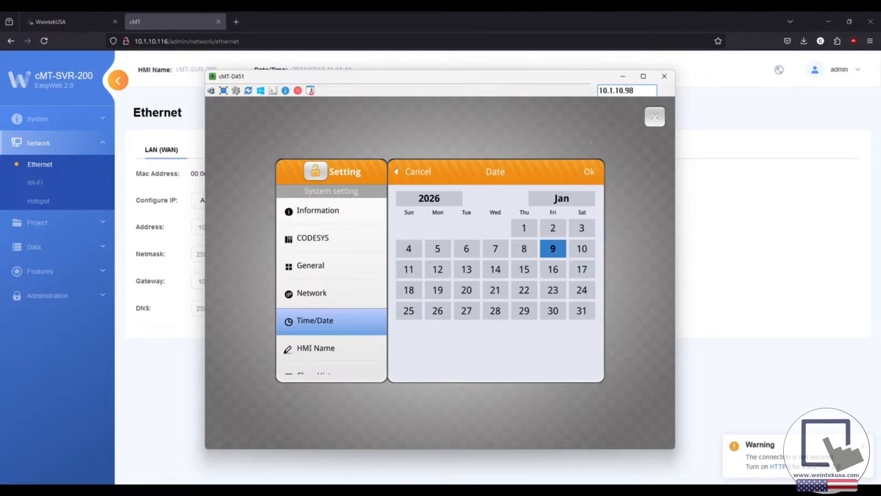
{"action": "left_click", "coordinate": [416, 172]}
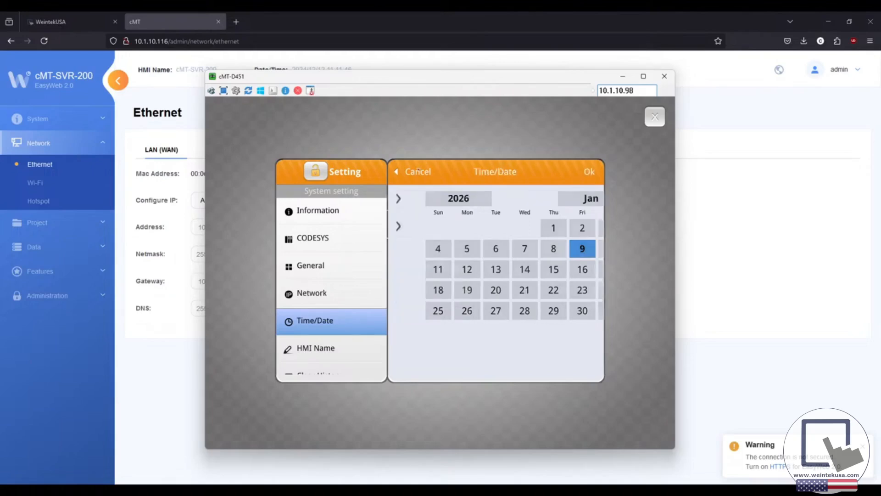
{"action": "left_click", "coordinate": [440, 230]}
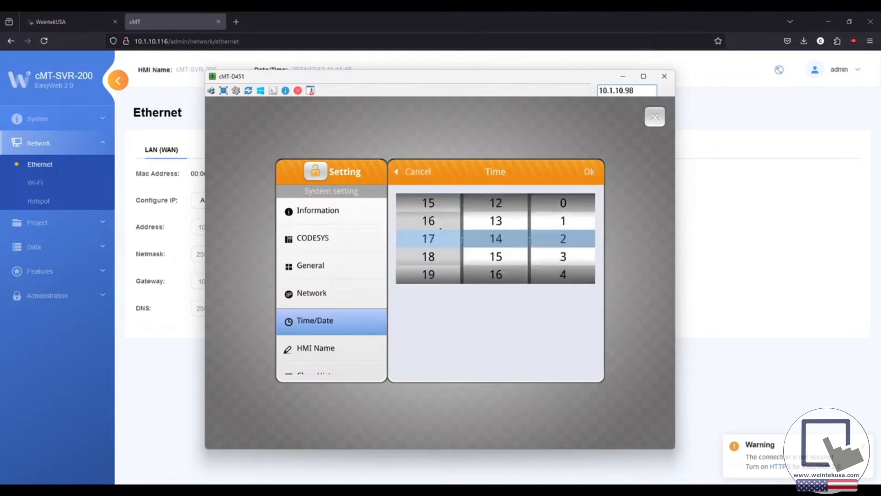
{"action": "left_click_drag", "start_coordinate": [426, 260], "coordinate": [425, 238]}
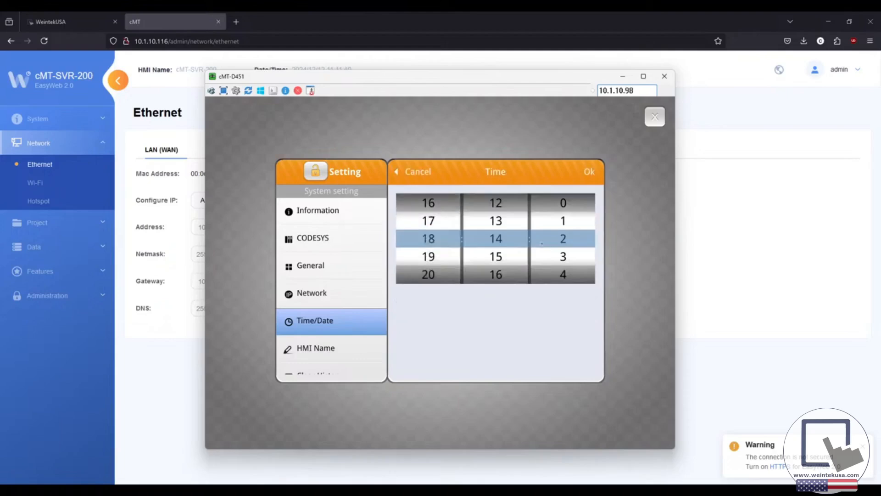
{"action": "left_click", "coordinate": [412, 173]}
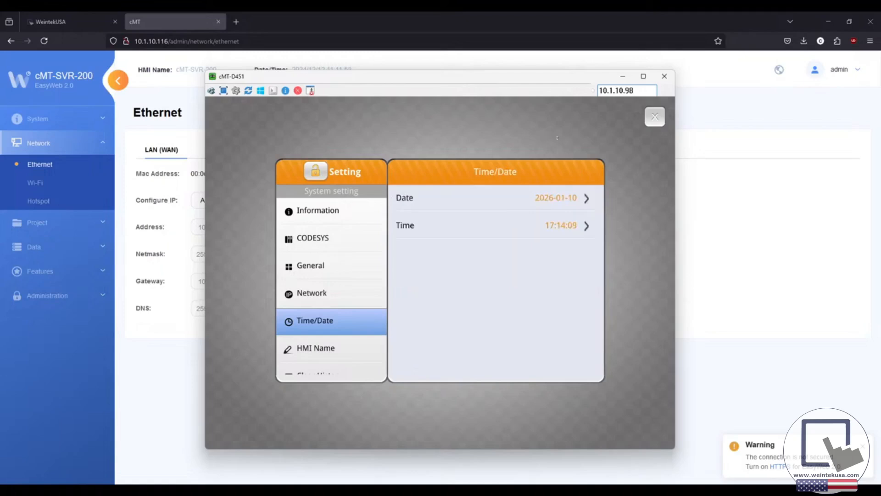
{"action": "left_click", "coordinate": [655, 117]}
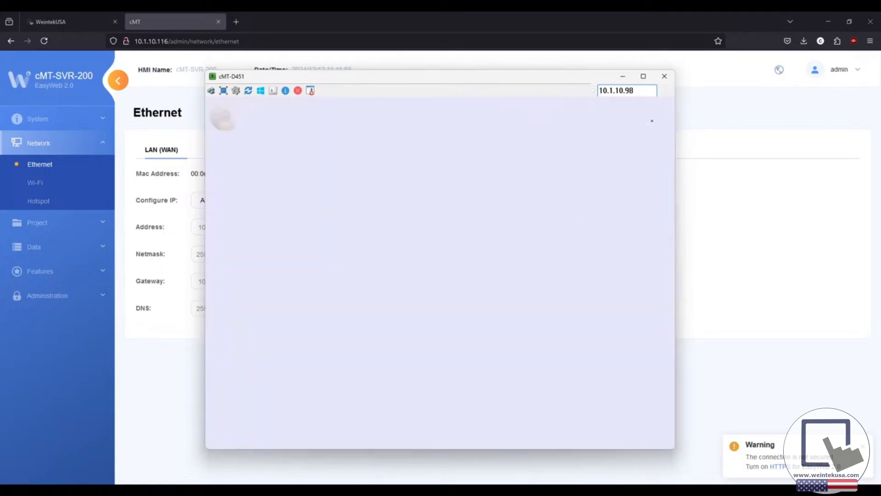
{"action": "left_click", "coordinate": [665, 77]}
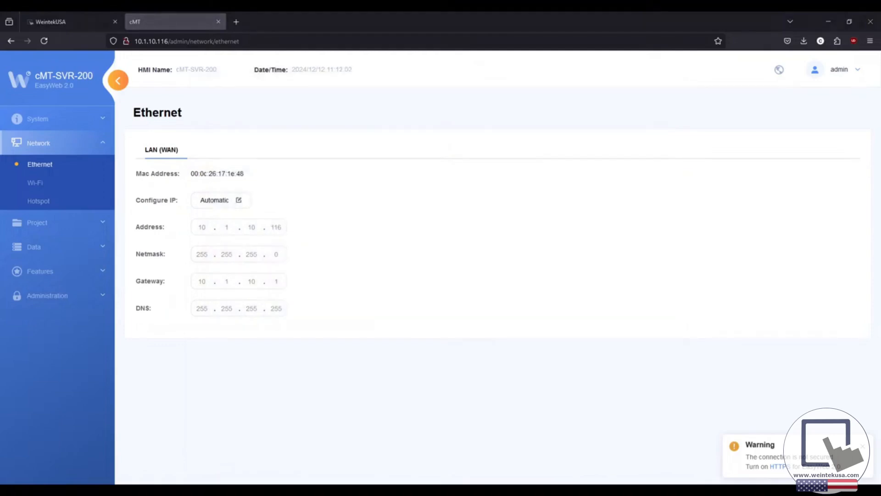
Step: Center the cMT-AD6C viewer, open its System Properties, and start editing the Date
{"action": "left_click_drag", "start_coordinate": [479, 182], "coordinate": [386, 124]}
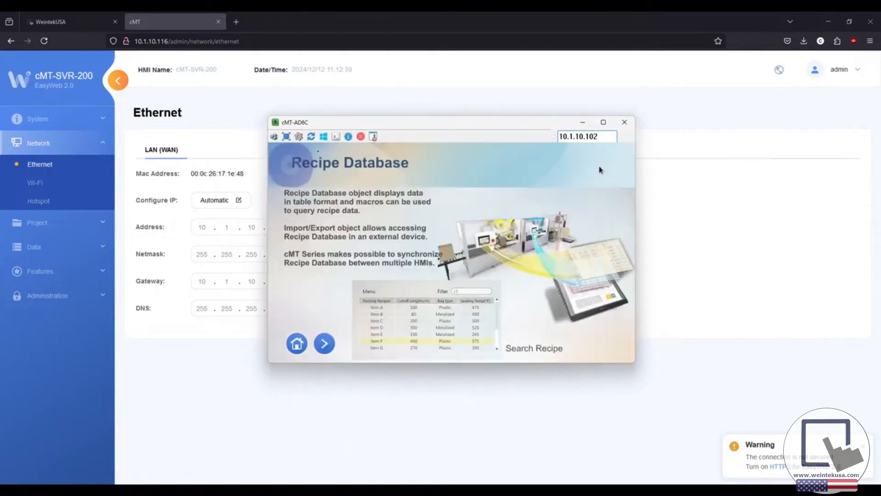
{"action": "left_click", "coordinate": [284, 152]}
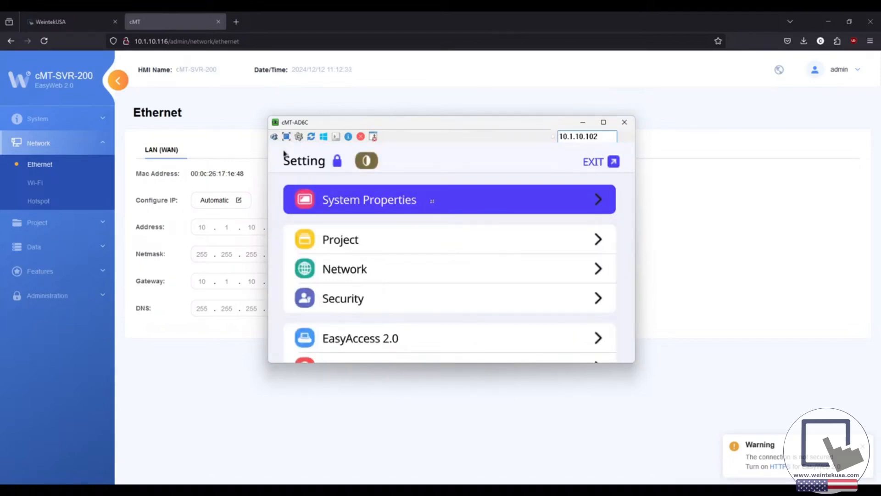
{"action": "left_click", "coordinate": [433, 203]}
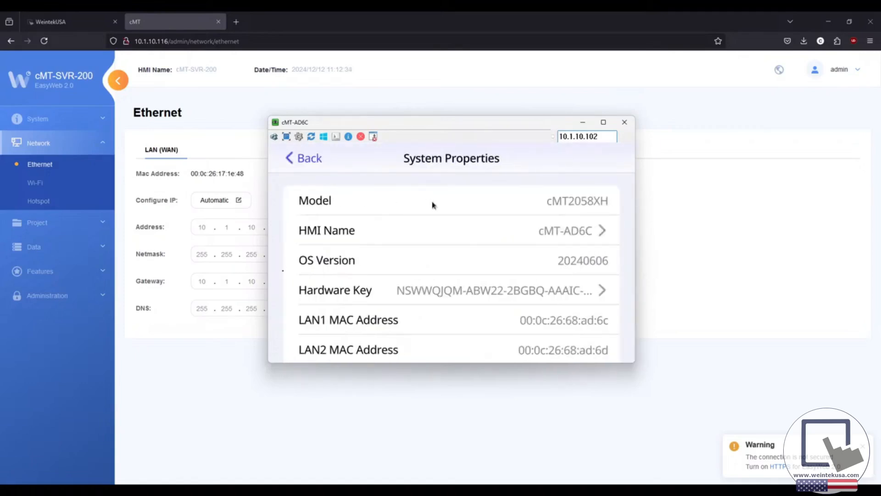
{"action": "scroll", "coordinate": [432, 205], "scroll_direction": "down", "scroll_amount": 5}
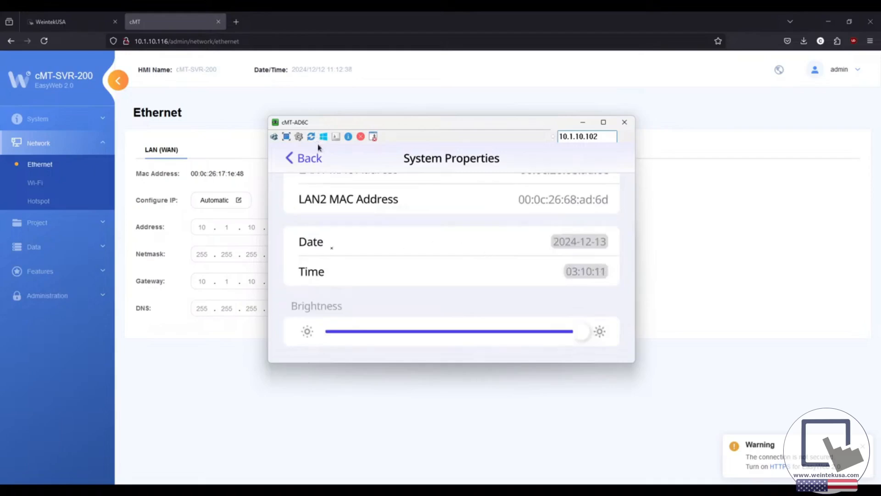
{"action": "left_click", "coordinate": [332, 247]}
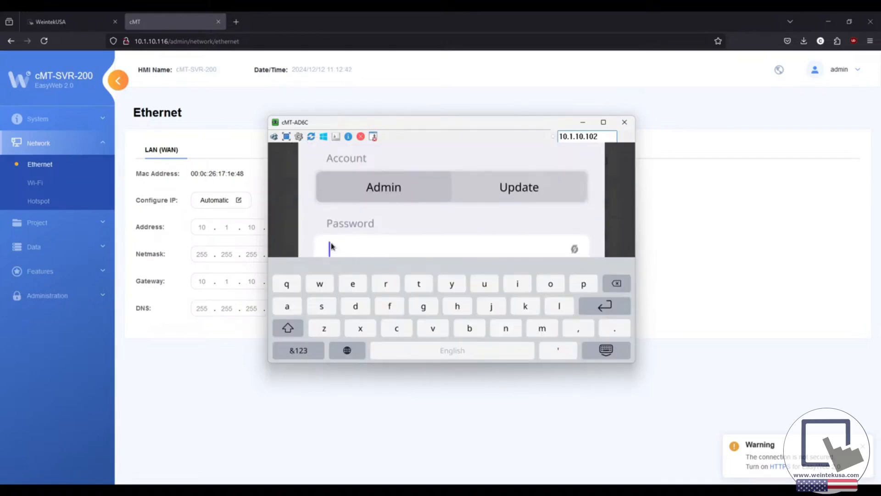
Step: Log in as admin on the cMT-AD6C using the numeric on-screen keyboard
{"action": "left_click", "coordinate": [294, 355]}
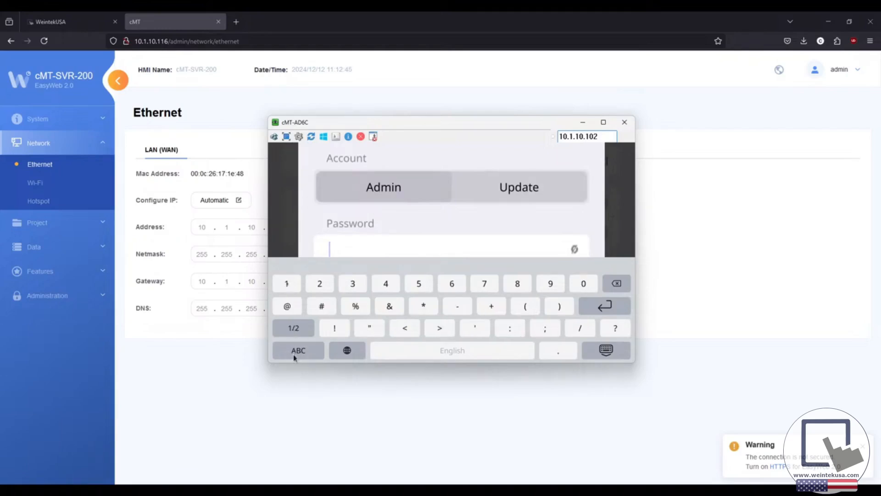
{"action": "left_click", "coordinate": [287, 284]}
{"action": "left_click", "coordinate": [288, 284]}
{"action": "left_click", "coordinate": [288, 286]}
{"action": "left_click", "coordinate": [288, 286]}
{"action": "left_click", "coordinate": [288, 286]}
{"action": "left_click", "coordinate": [288, 286]}
{"action": "left_click", "coordinate": [624, 307]}
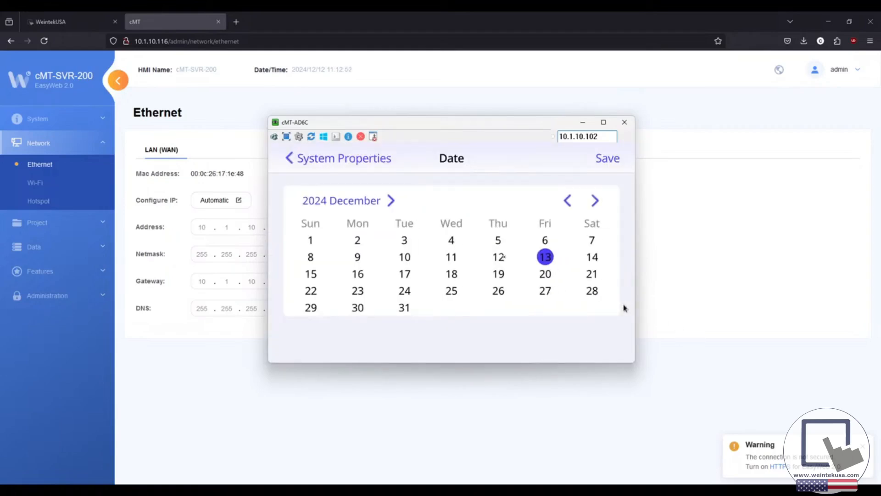
Step: Preview date Thursday the 5th and the time page without saving, then exit settings and close the viewer
{"action": "left_click", "coordinate": [498, 240]}
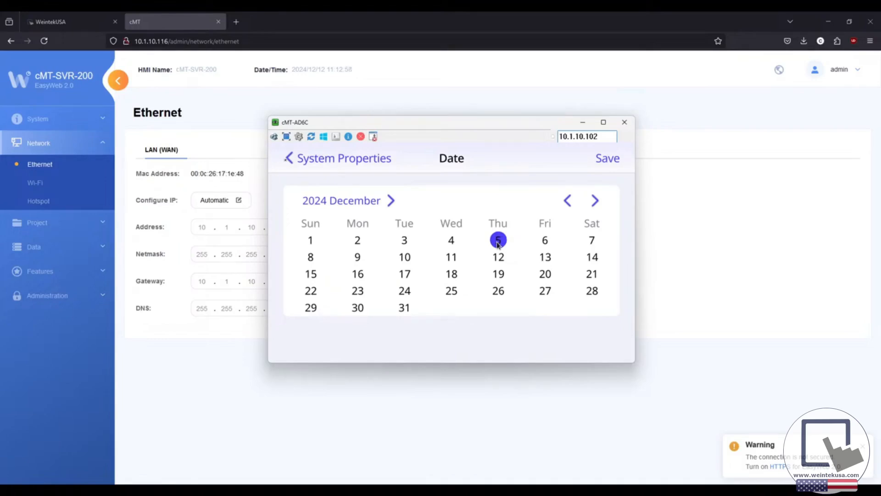
{"action": "left_click", "coordinate": [290, 159]}
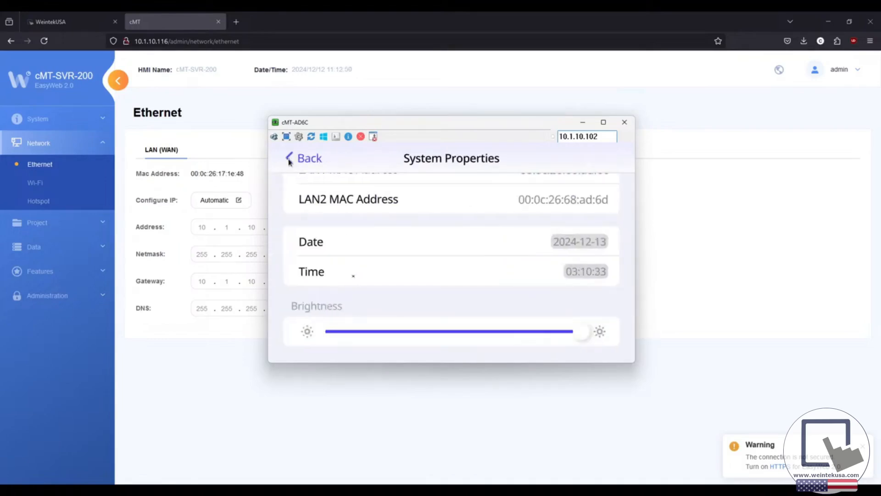
{"action": "left_click", "coordinate": [354, 275]}
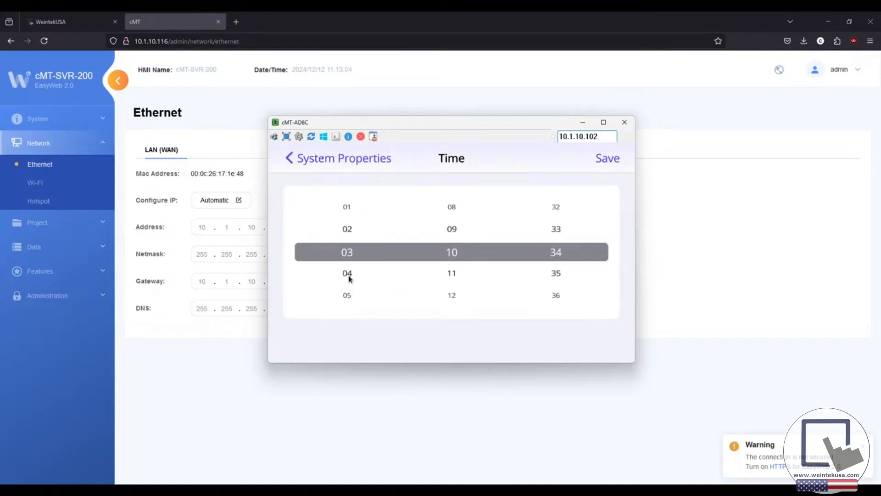
{"action": "left_click", "coordinate": [324, 160]}
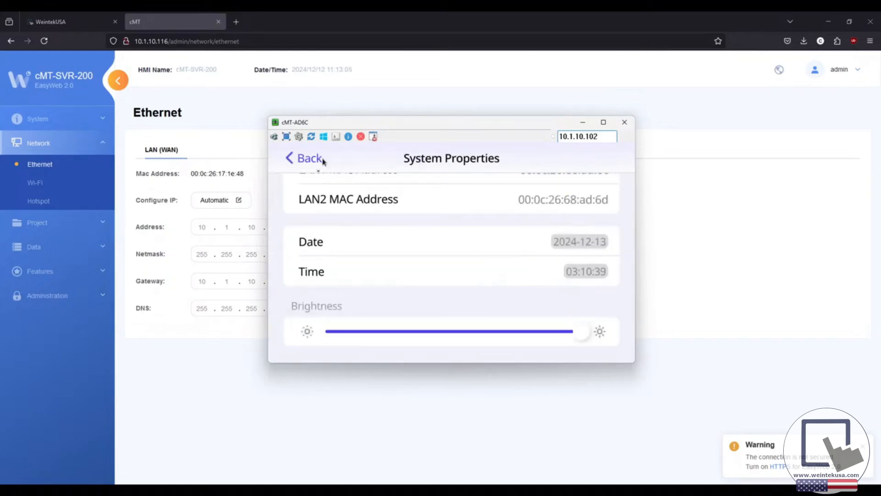
{"action": "left_click", "coordinate": [324, 160]}
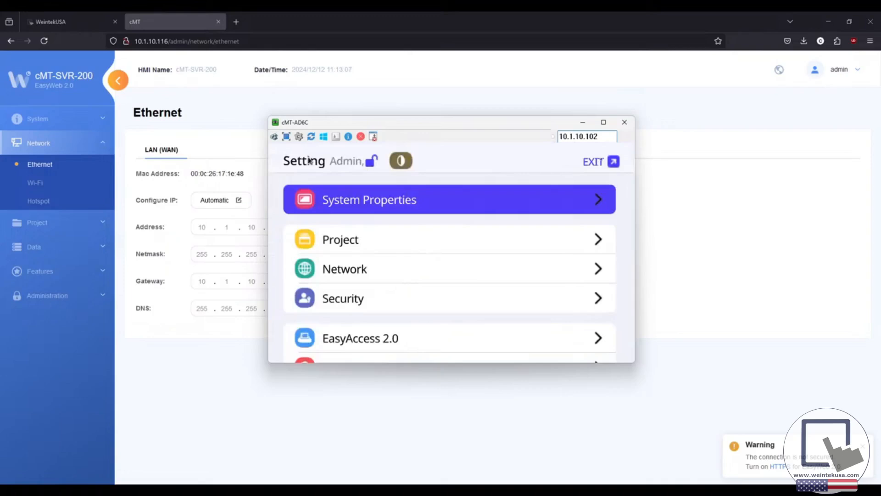
{"action": "left_click", "coordinate": [603, 162]}
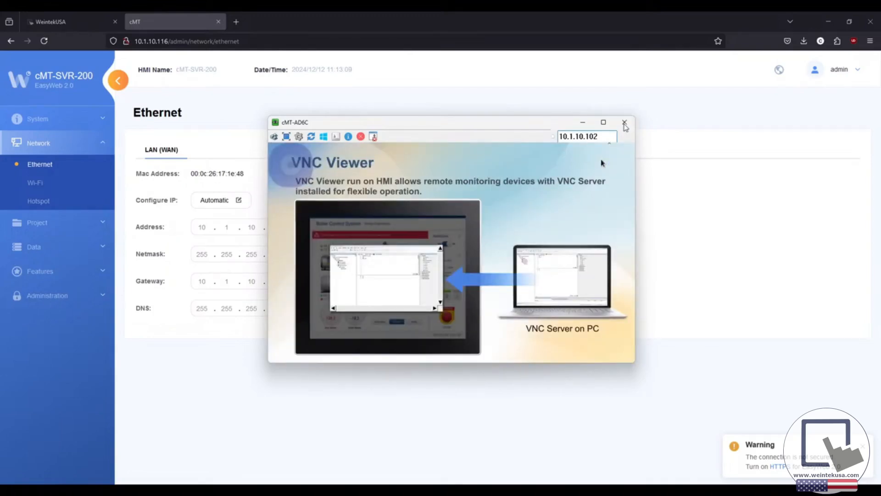
{"action": "left_click", "coordinate": [625, 123]}
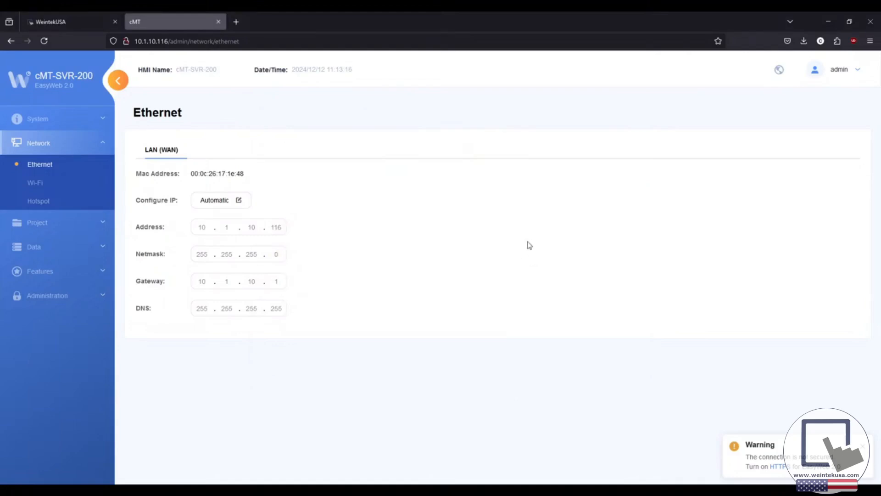
{"action": "left_click", "coordinate": [68, 85]}
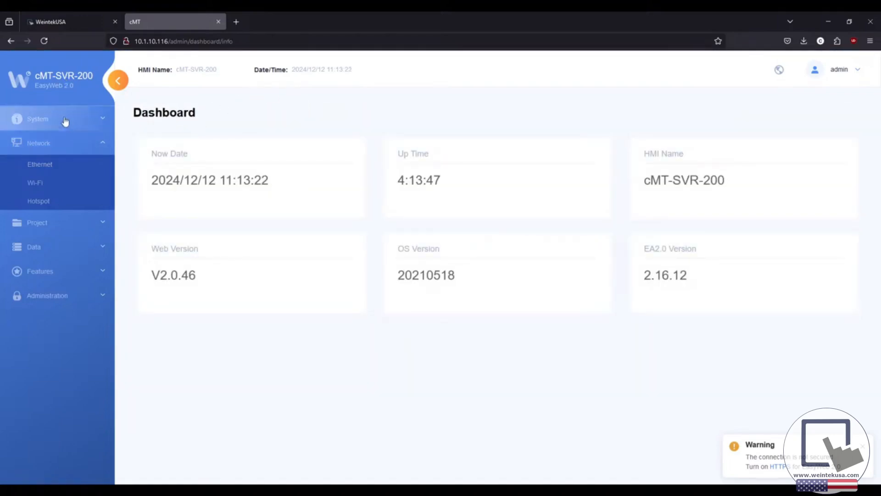
{"action": "left_click", "coordinate": [87, 121]}
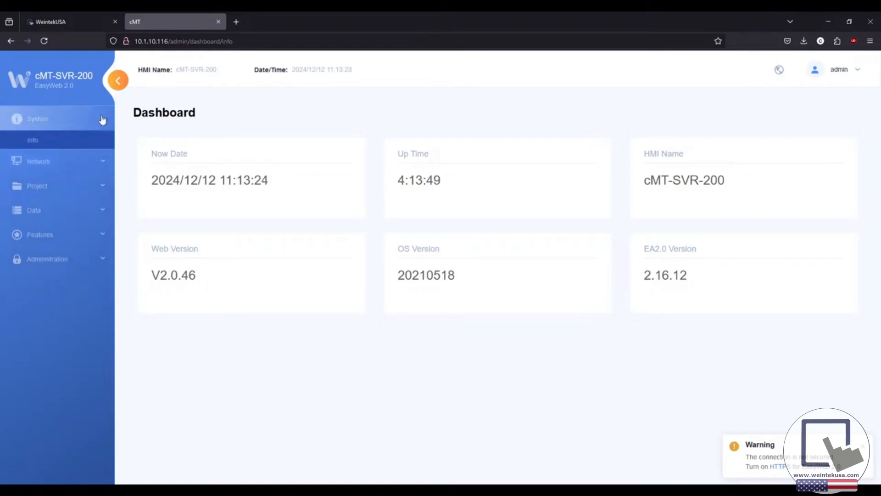
{"action": "left_click", "coordinate": [69, 141]}
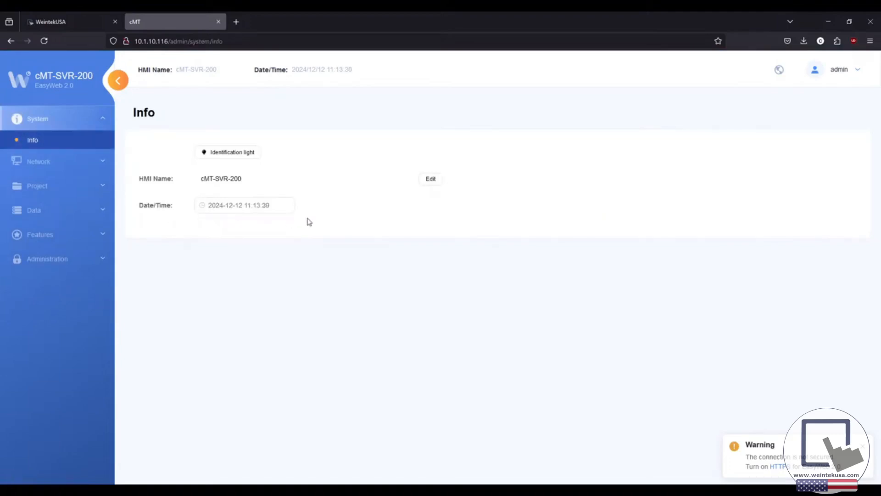
{"action": "left_click", "coordinate": [279, 205]}
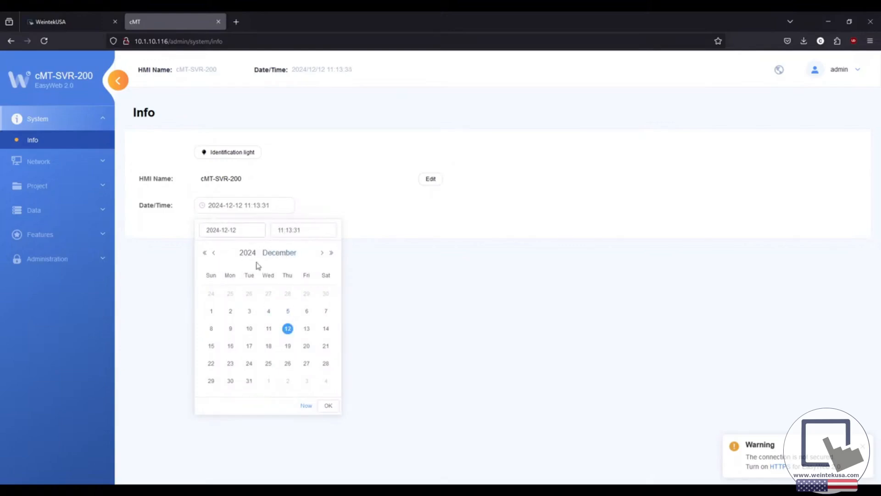
{"action": "left_click", "coordinate": [306, 405]}
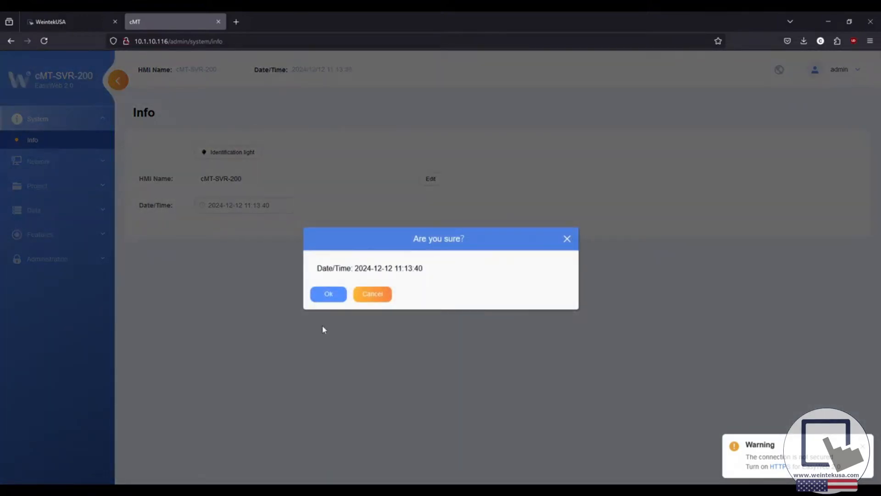
{"action": "left_click", "coordinate": [326, 296]}
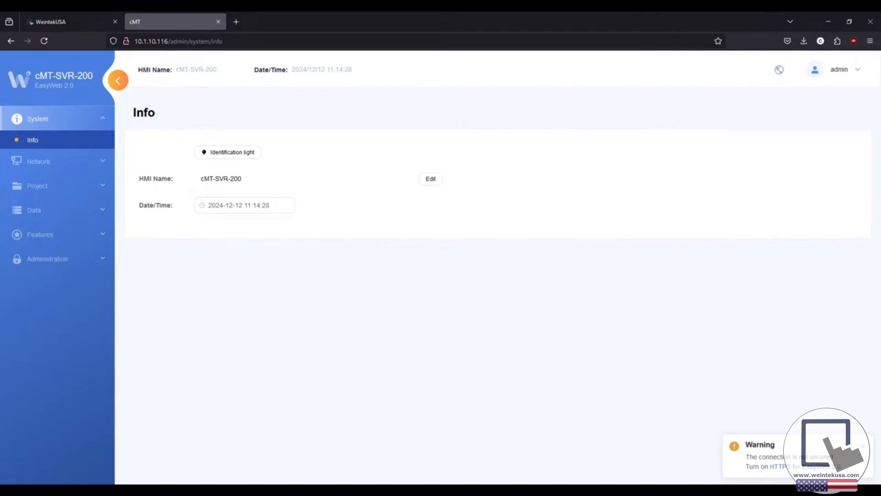
Step: Right-click the Windows Start button to bring up the quick-link menu
{"action": "right_click", "coordinate": [13, 490]}
Step: Ping 10.1.10.98 from an admin PowerShell: 4/4 replies, 0% loss, about 7 ms average
{"action": "left_click", "coordinate": [55, 367]}
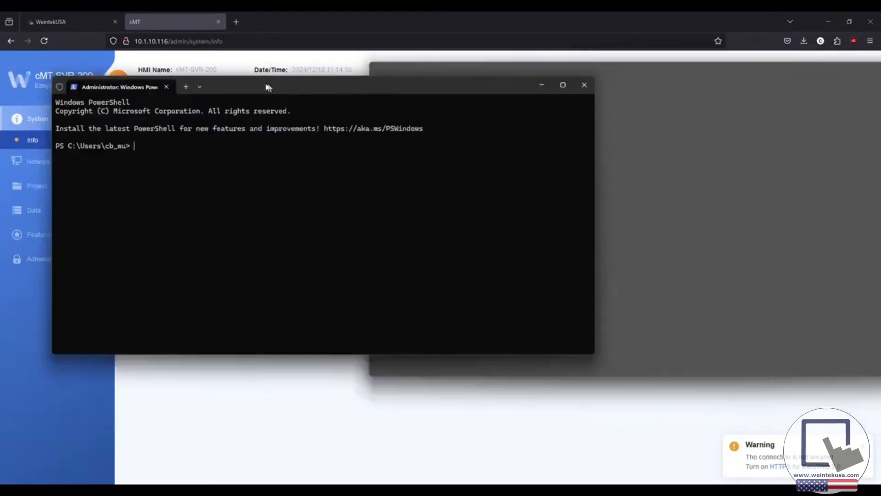
{"action": "left_click_drag", "start_coordinate": [267, 84], "coordinate": [356, 126]}
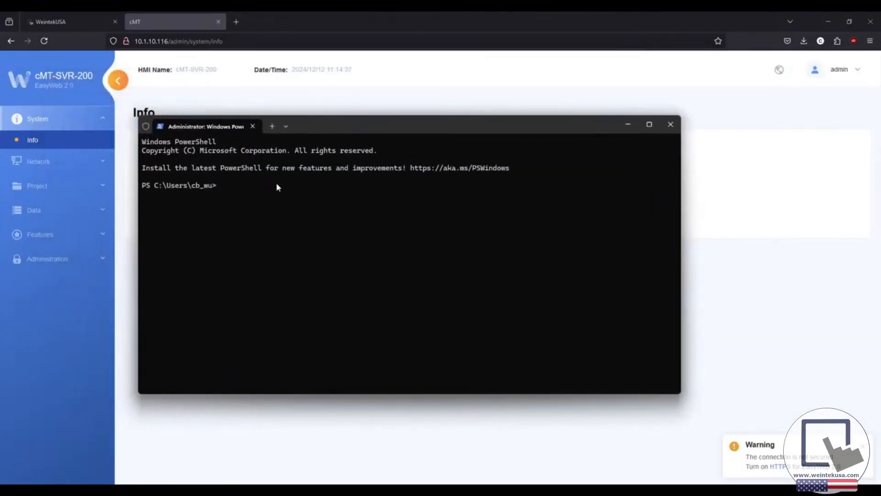
{"action": "type", "text": "ping 10.1.10.98"}
{"action": "key", "text": "Return"}
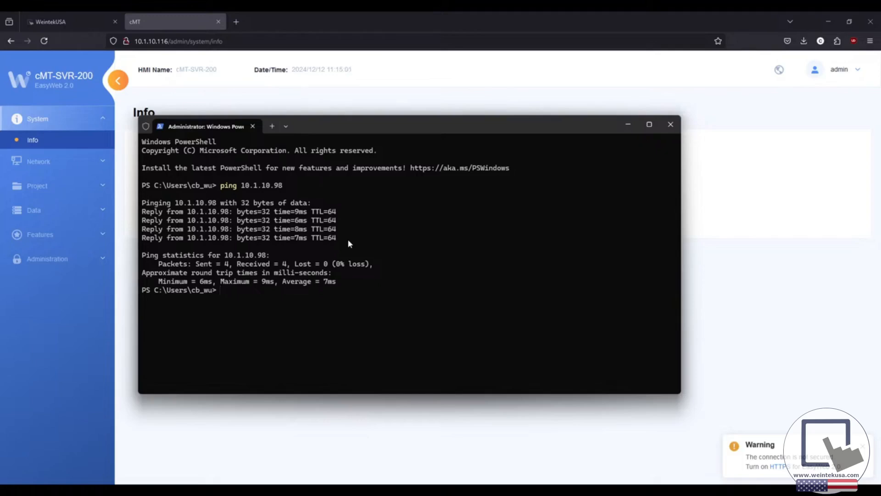
Step: Exit PowerShell, returning to EasyWeb's System Info page for the cMT-SVR-200
{"action": "type", "text": "exit"}
{"action": "key", "text": "Return"}
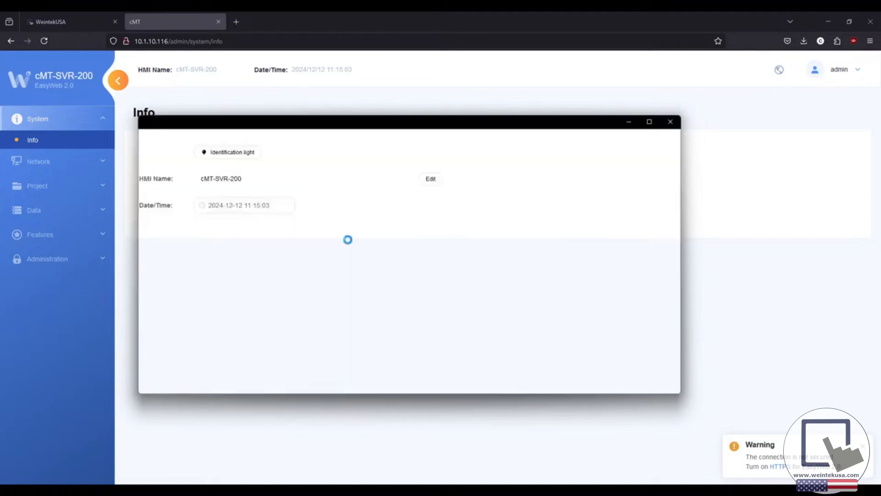